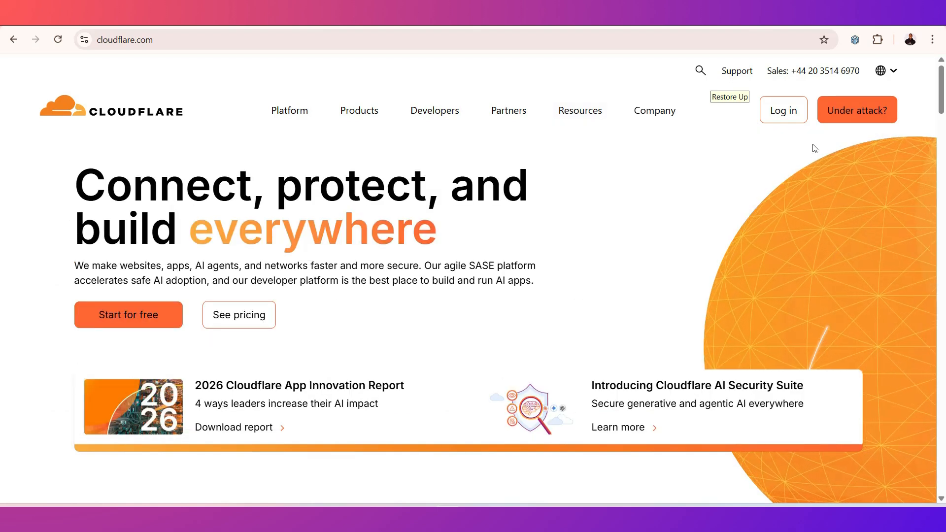
Log in to Cloudflare and onboard an existing domain, entering caioxcreditunion.com as copied from its HostCreed management page
click(791, 123)
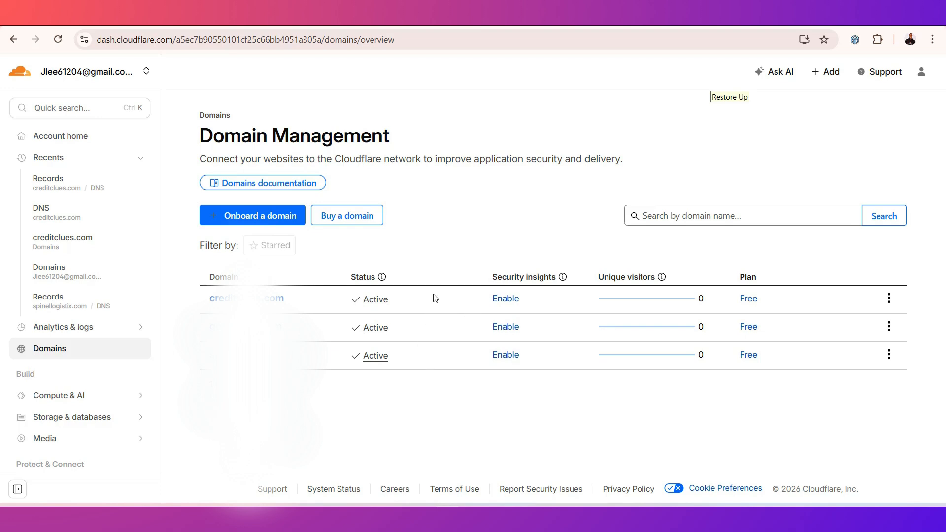
click(275, 223)
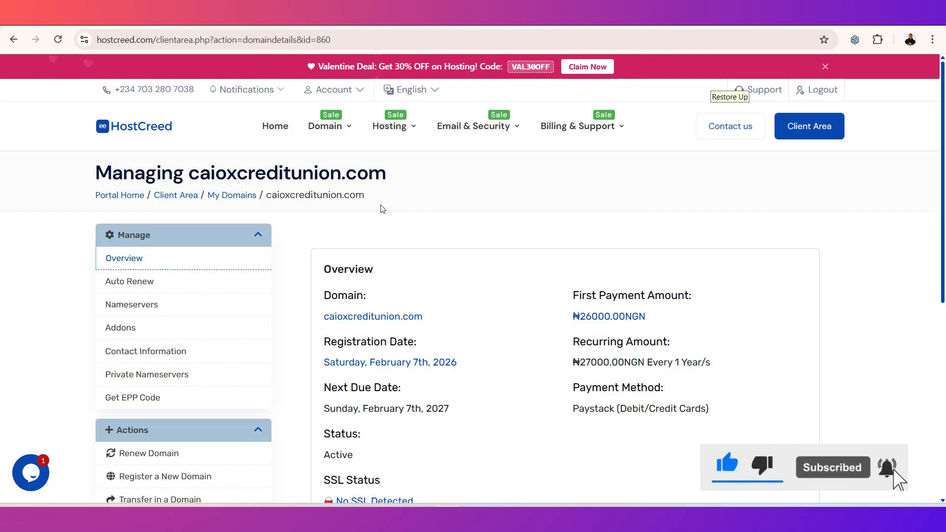
drag(388, 174, 192, 176)
right_click(208, 178)
click(257, 193)
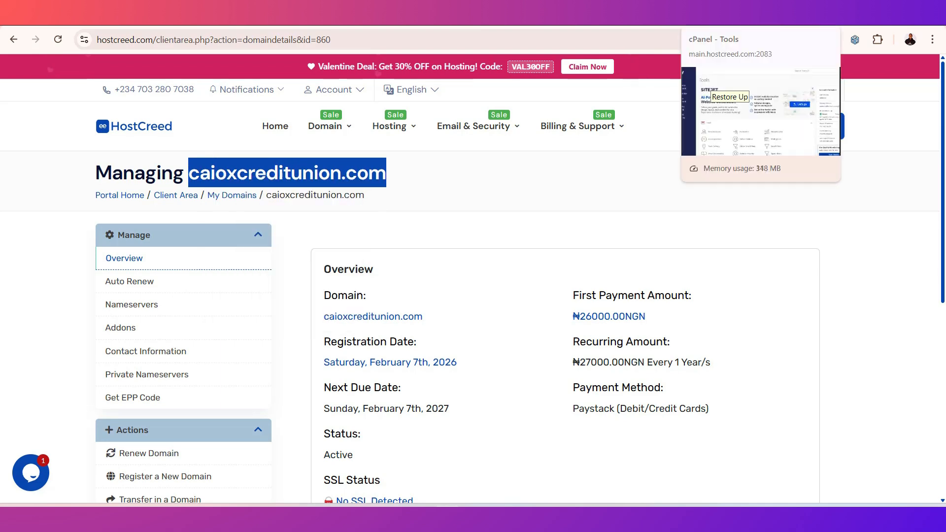
click(713, 18)
right_click(296, 213)
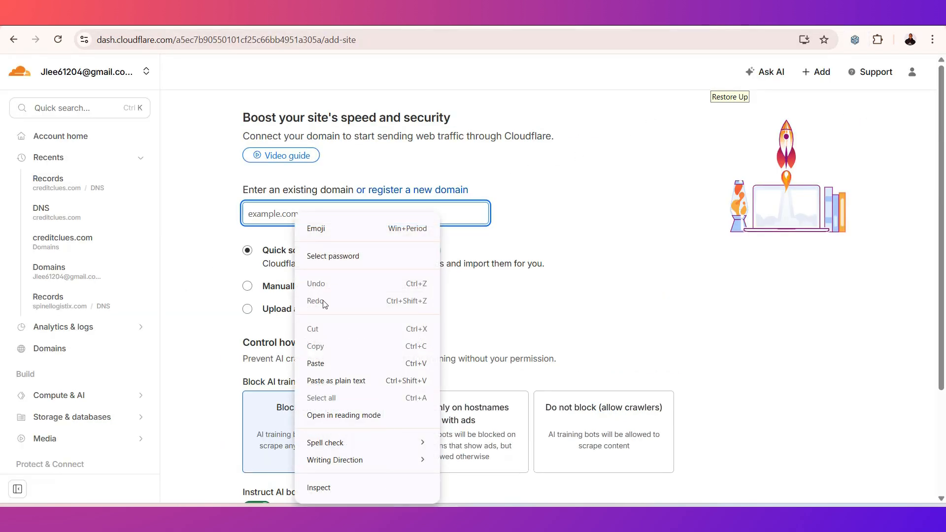
click(329, 366)
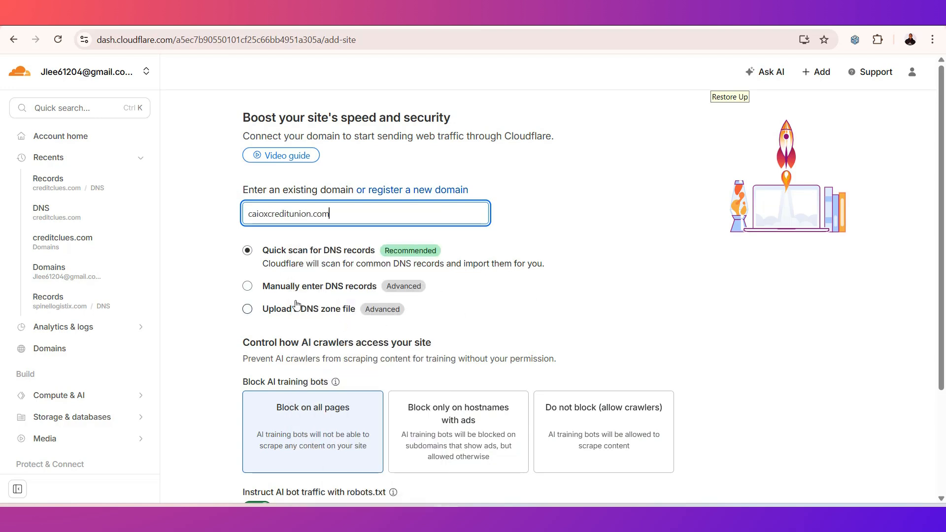
Choose to enter DNS records manually, turn off the robots.txt instruction for AI bot traffic, and continue
click(256, 288)
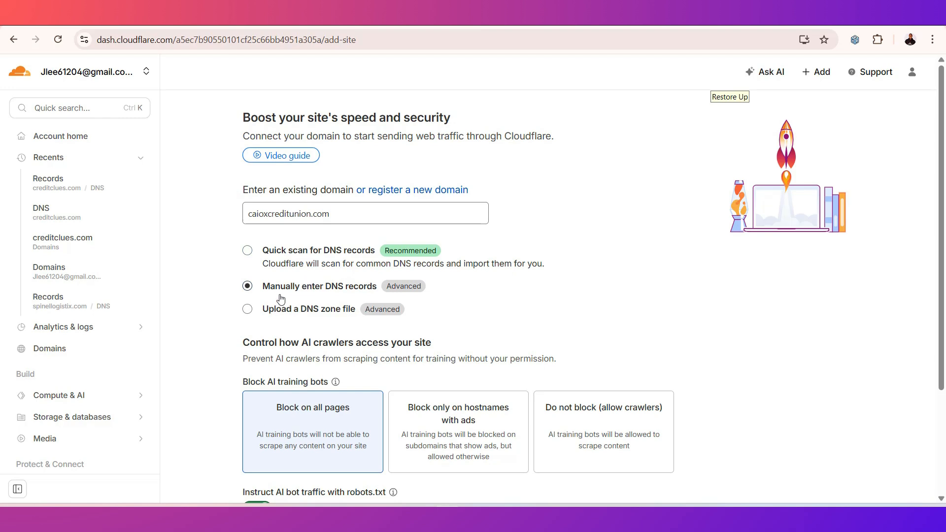
scroll(279, 305, down, 3)
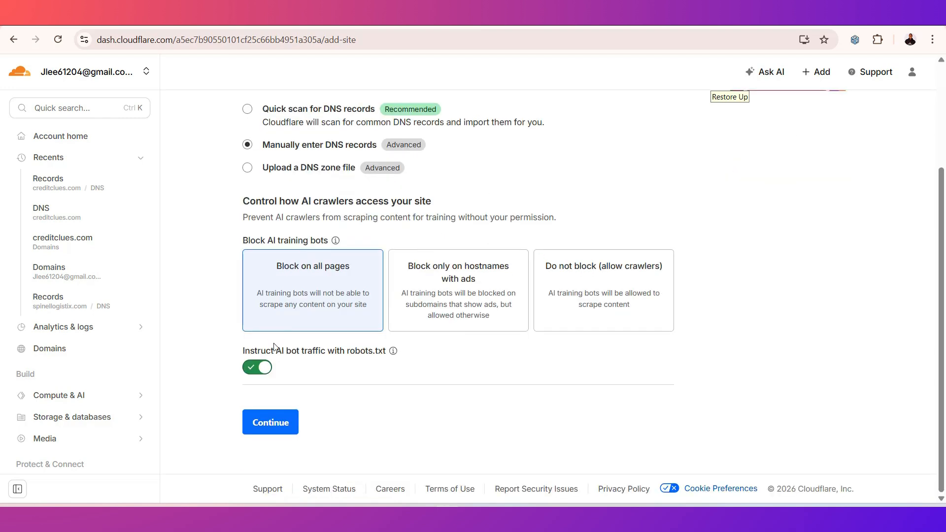
click(256, 373)
click(270, 423)
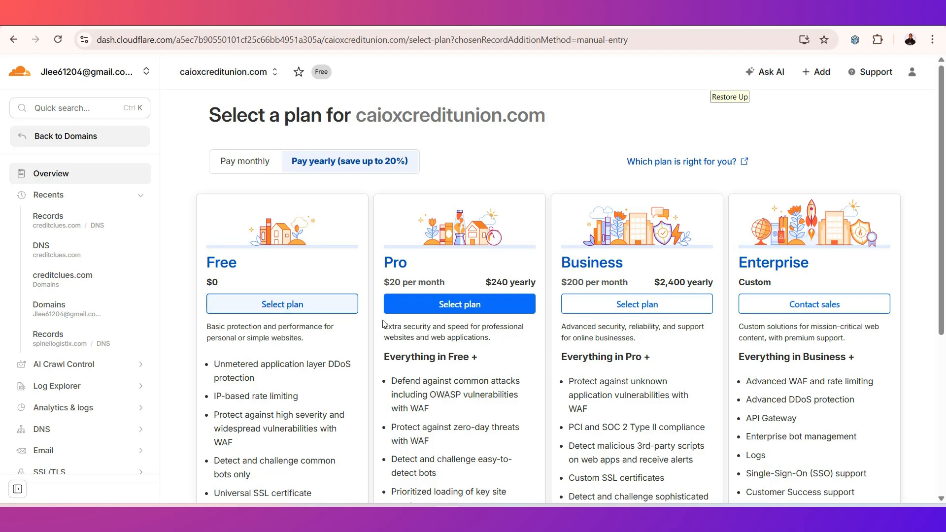
Review the available plans and select the Free plan for caioxcreditunion.com
scroll(389, 366, down, 4)
scroll(389, 366, down, 2)
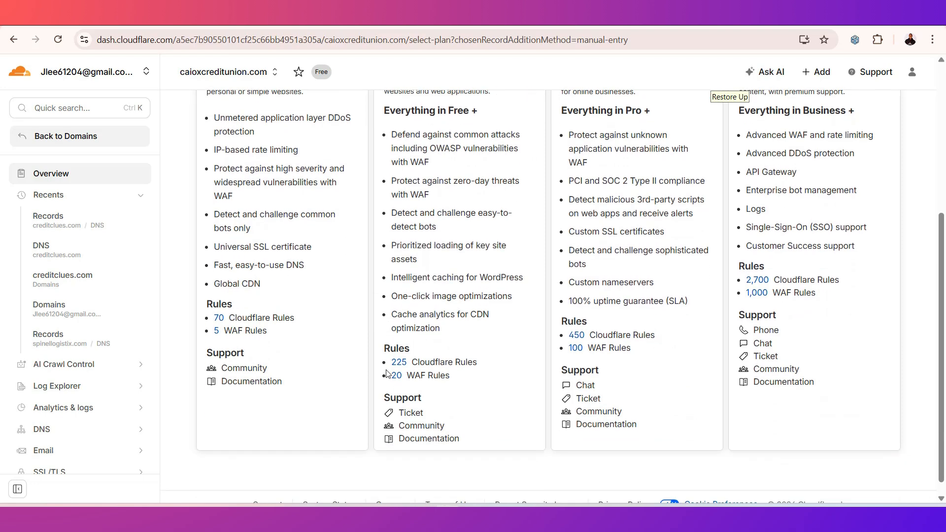
scroll(669, 283, up, 5)
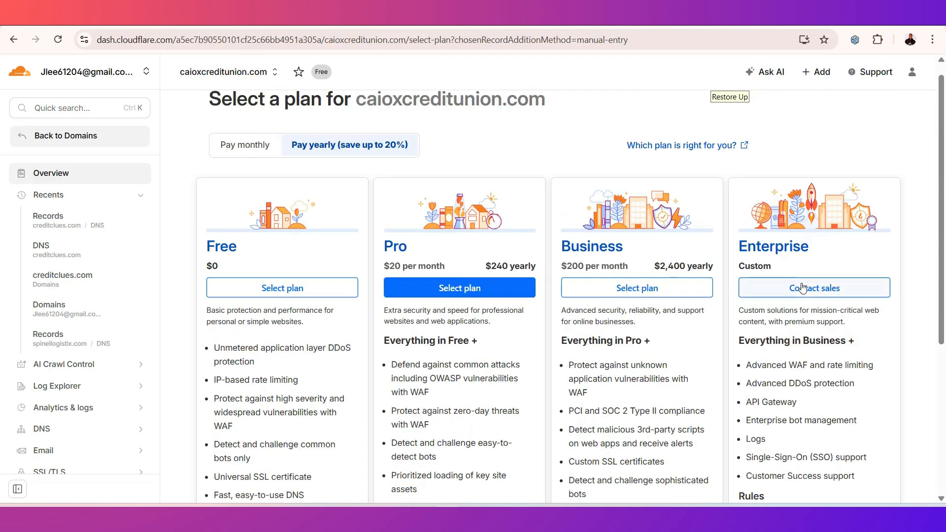
click(614, 296)
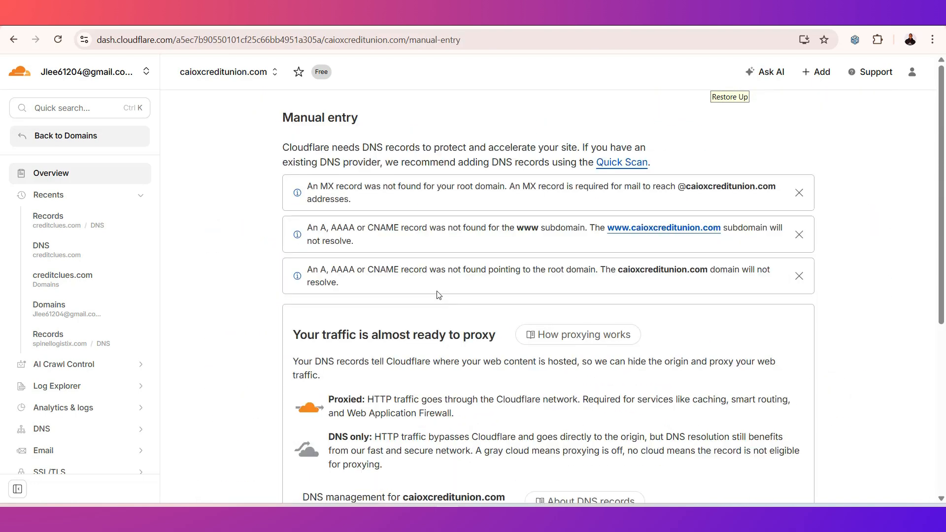
Continue to activation without adding any DNS records and confirm skipping them
scroll(483, 233, down, 6)
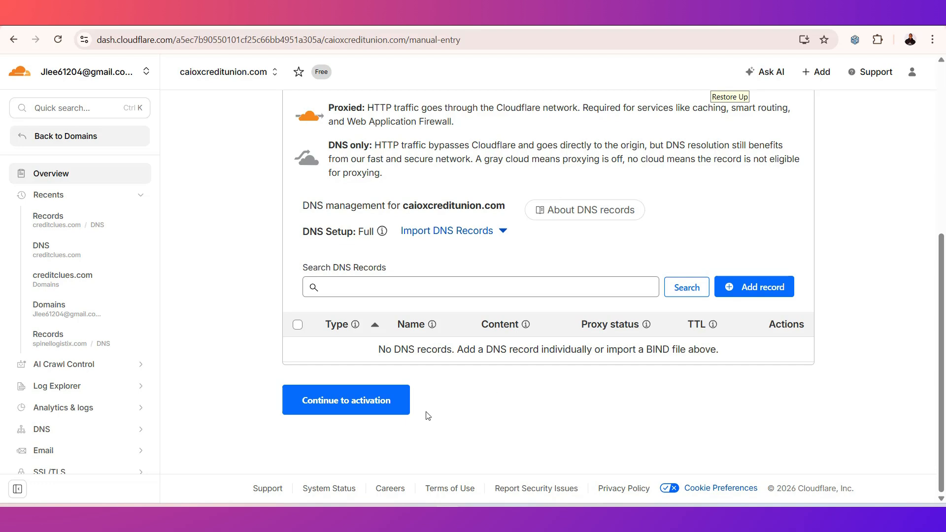
click(338, 407)
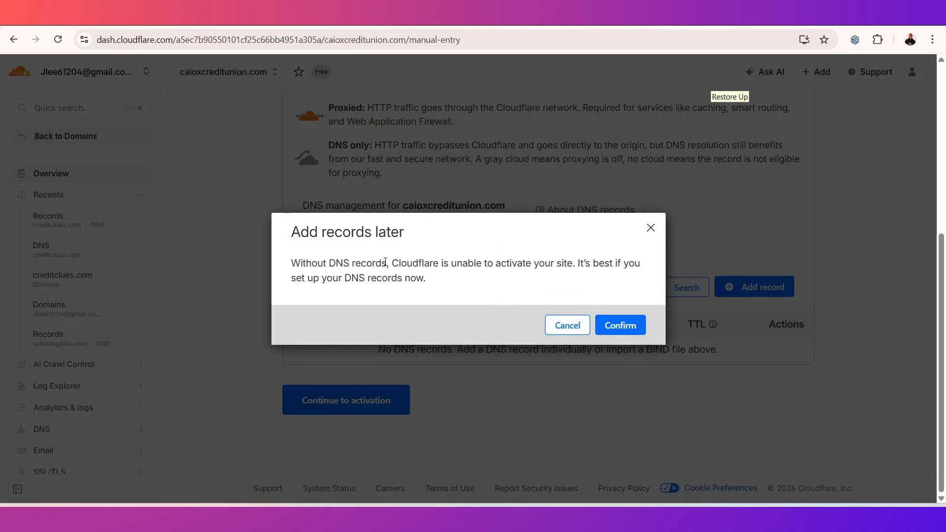
click(622, 334)
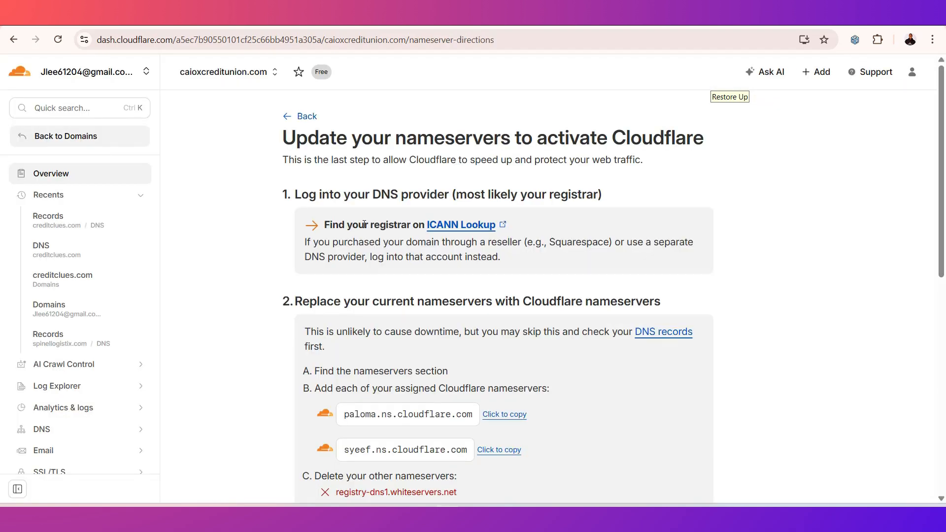
Review the nameserver update instructions and copy the first assigned nameserver, paloma.ns.cloudflare.com
scroll(575, 256, down, 5)
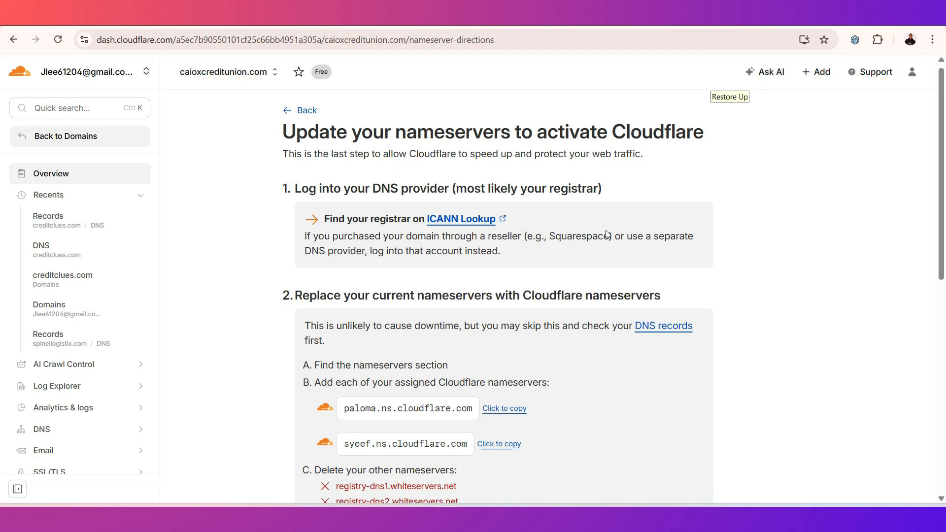
scroll(568, 256, up, 3)
scroll(567, 264, up, 2)
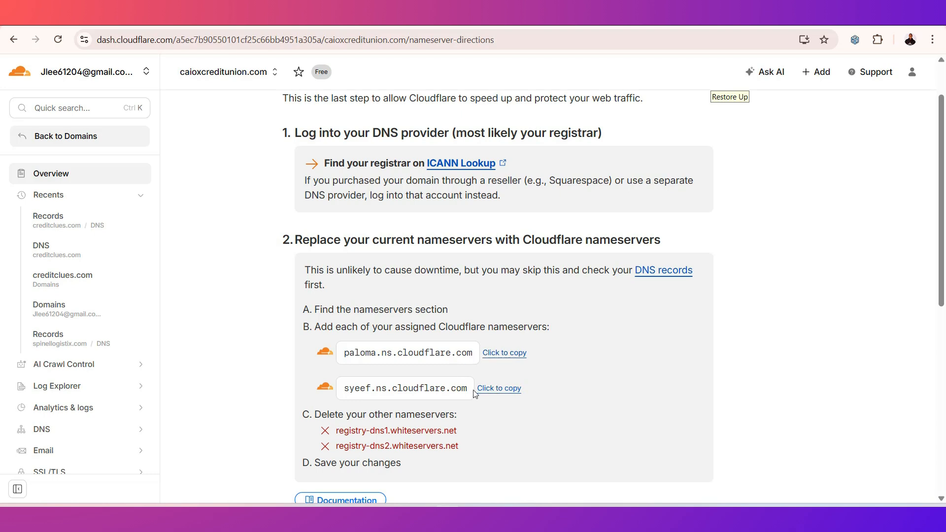
click(496, 354)
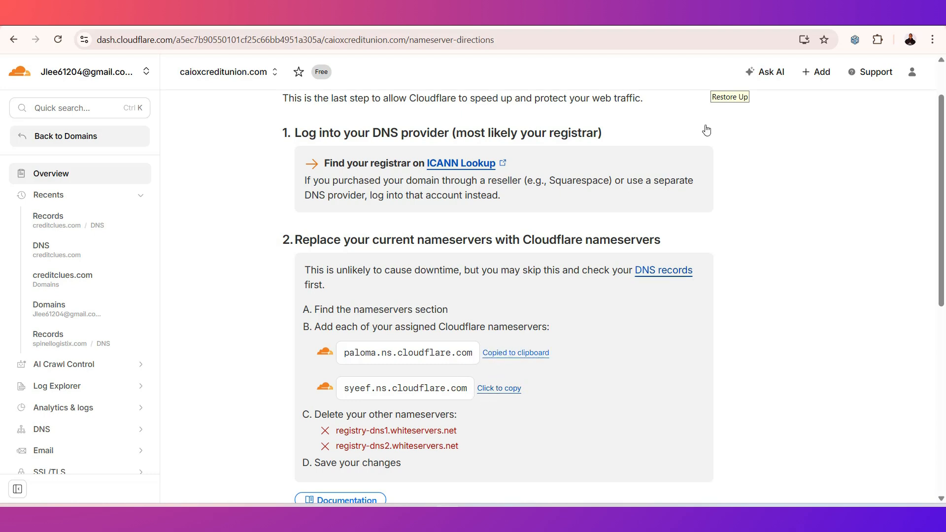
Switch to HostCreed and open the nameserver settings of caioxcreditunion.com
click(671, 19)
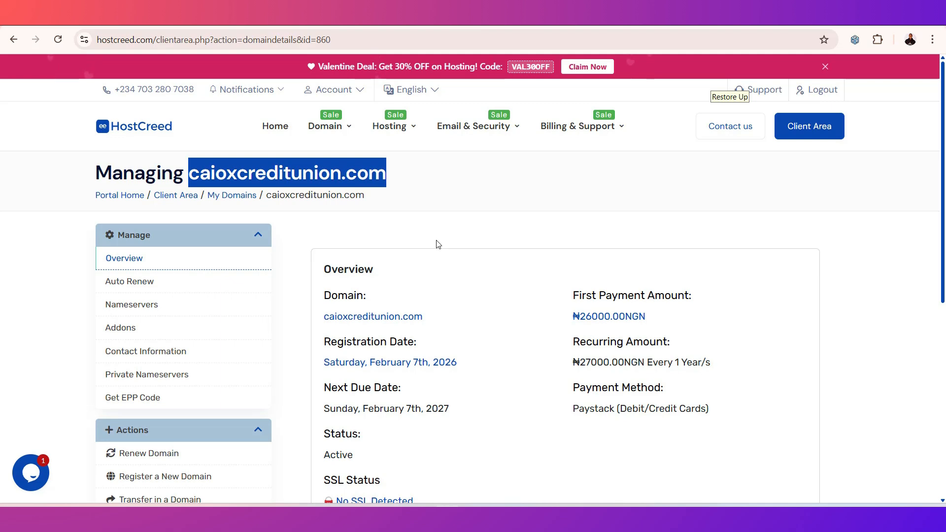
scroll(438, 251, down, 3)
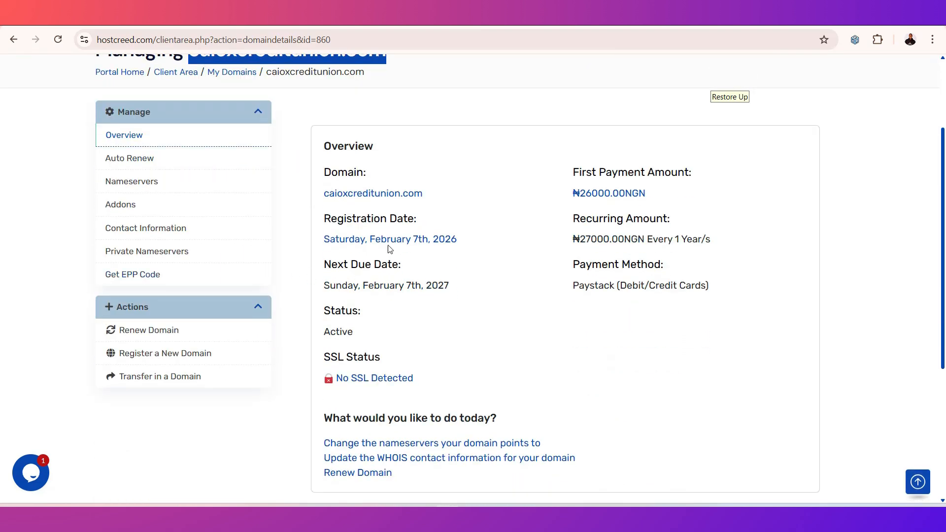
scroll(487, 259, up, 3)
scroll(355, 272, down, 1)
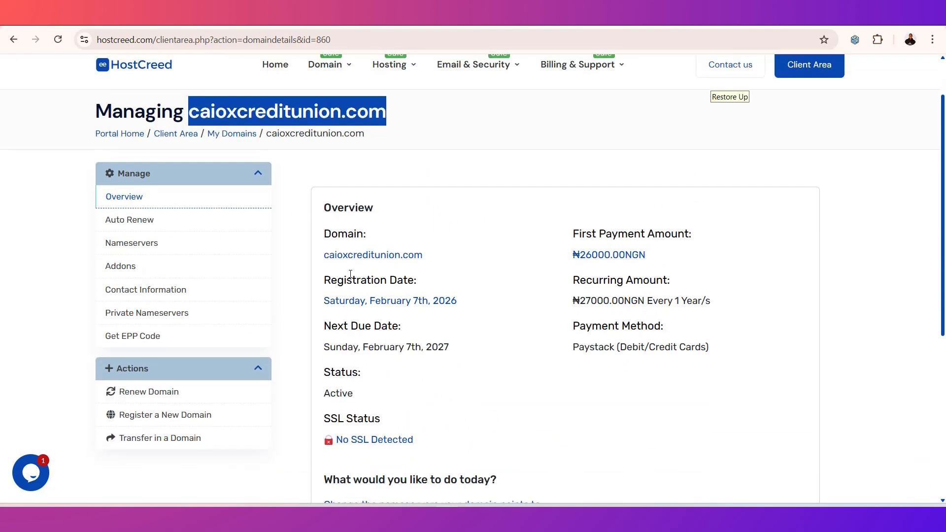
click(128, 249)
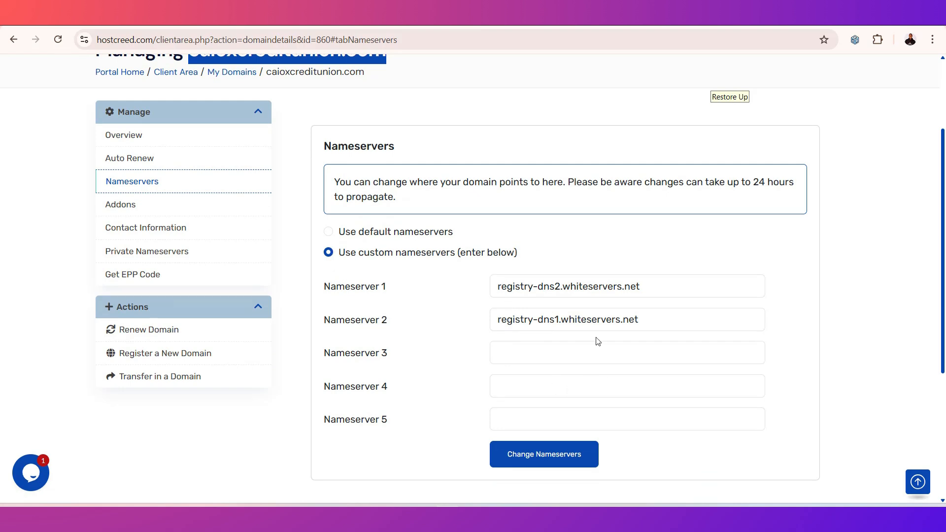
Replace Nameserver 1 with the copied paloma.ns.cloudflare.com
double_click(586, 293)
triple_click(586, 287)
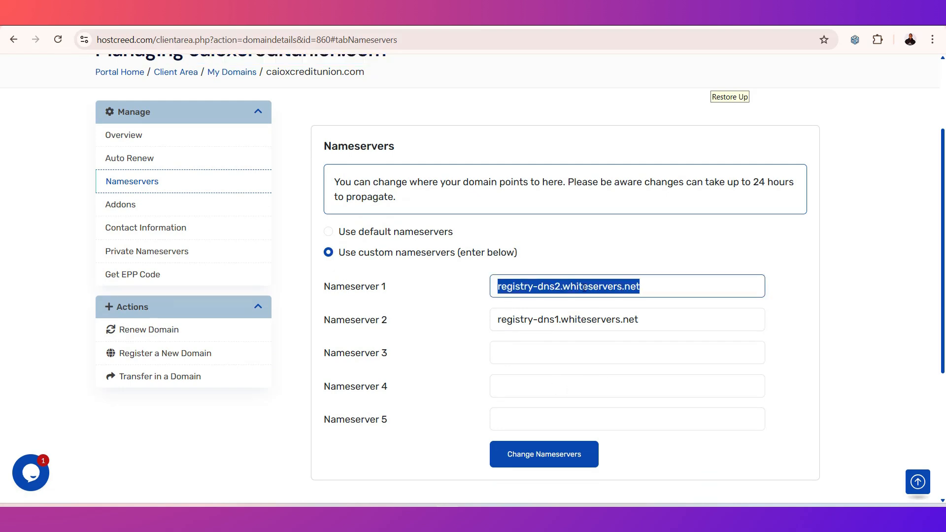
key(BackSpace)
right_click(579, 280)
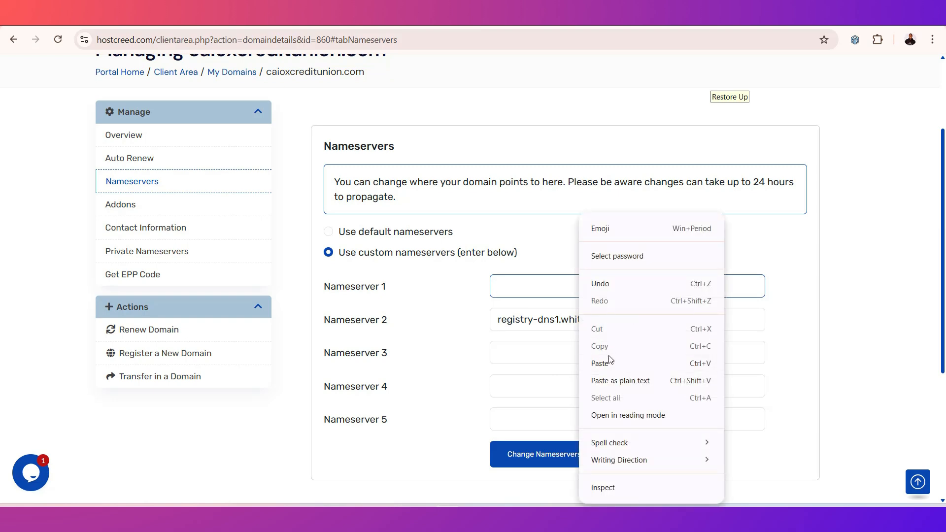
click(604, 360)
Copy the second assigned nameserver, syeef.ns.cloudflare.com, from Cloudflare and enter it as Nameserver 2 in HostCreed
click(675, 16)
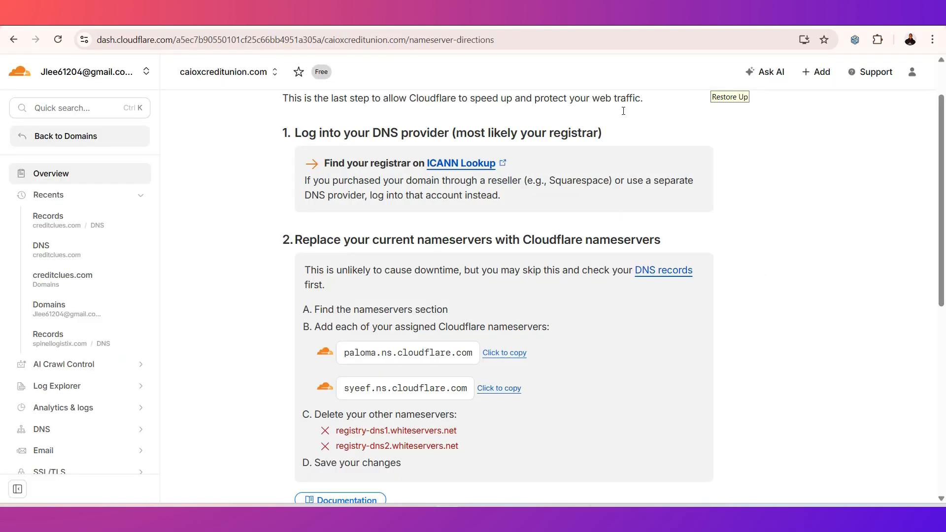
click(494, 391)
click(666, 18)
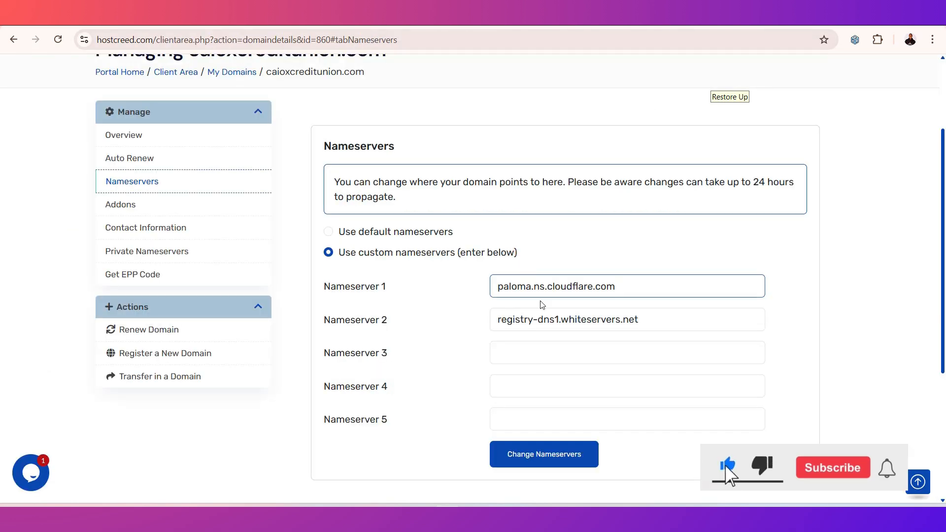
triple_click(569, 319)
key(BackSpace)
right_click(575, 322)
click(604, 183)
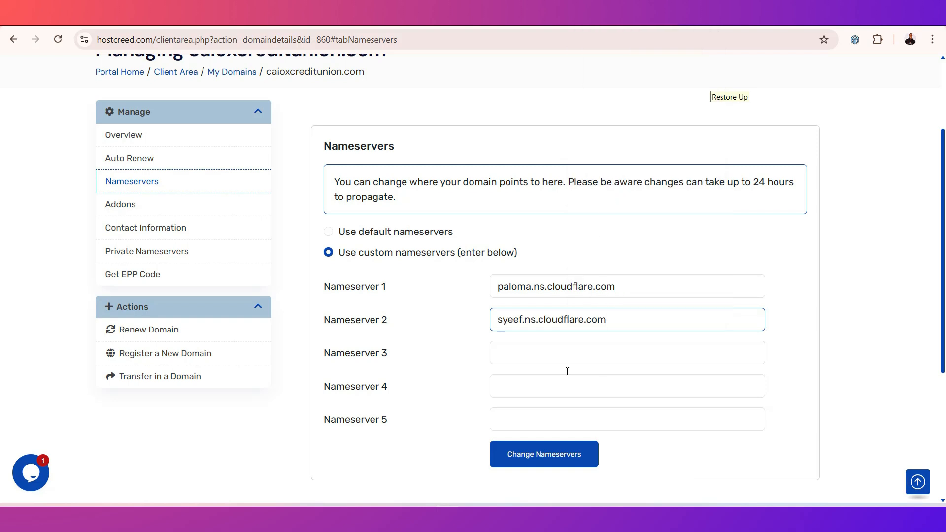
Submit the custom nameserver changes for the domain in HostCreed
scroll(547, 388, down, 1)
scroll(547, 388, down, 2)
click(556, 342)
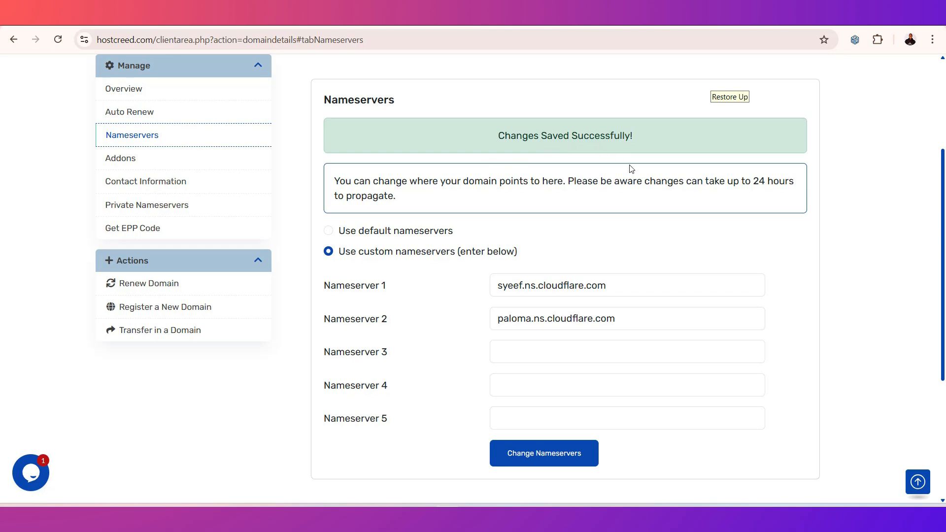
Return to Cloudflare, recheck the nameserver instructions, and load the caioxcreditunion.com overview to check the domain's activation
click(729, 24)
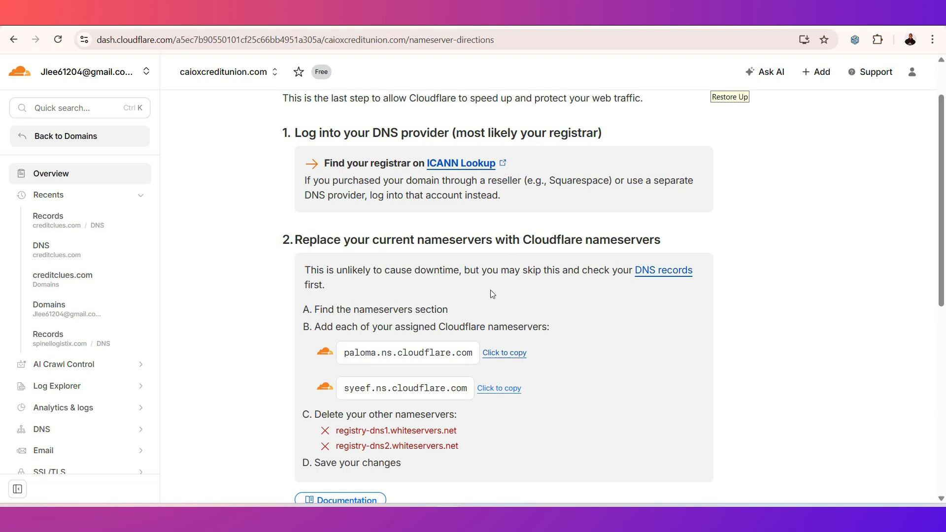
scroll(473, 296, up, 2)
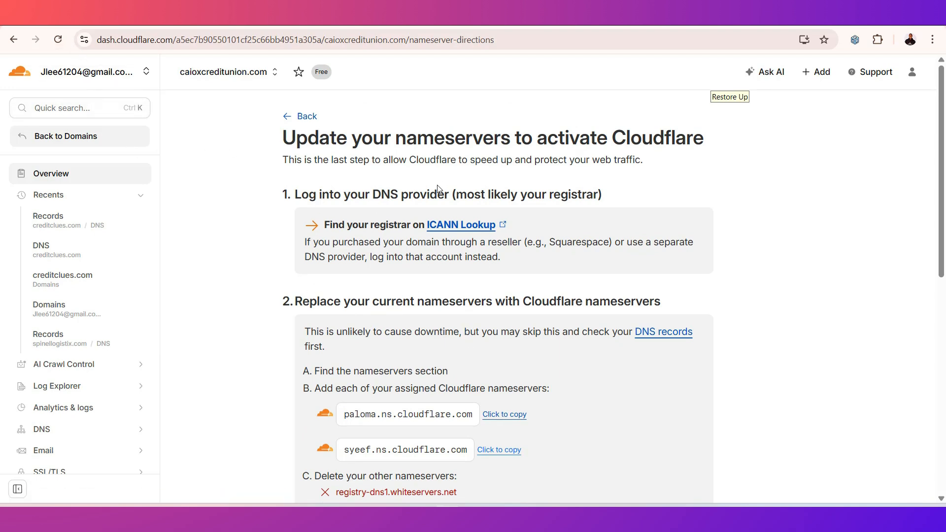
scroll(428, 284, down, 2)
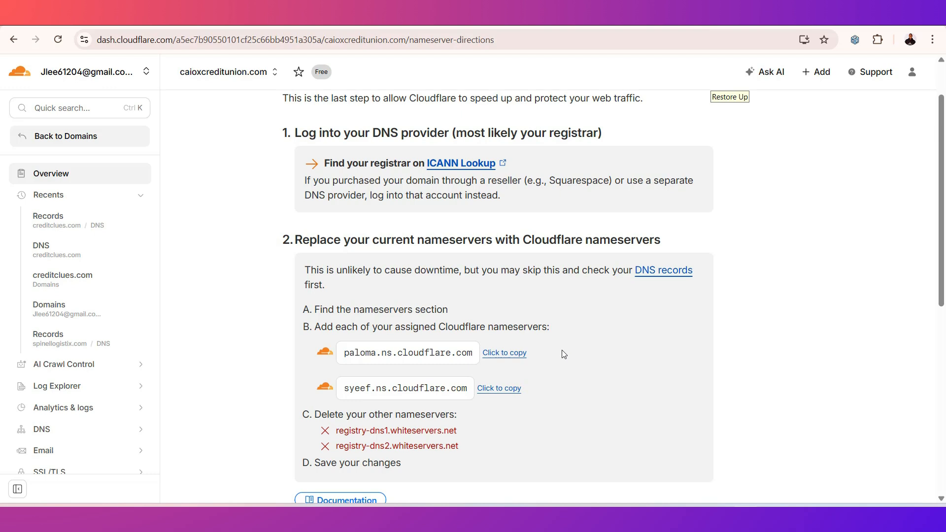
scroll(557, 357, up, 2)
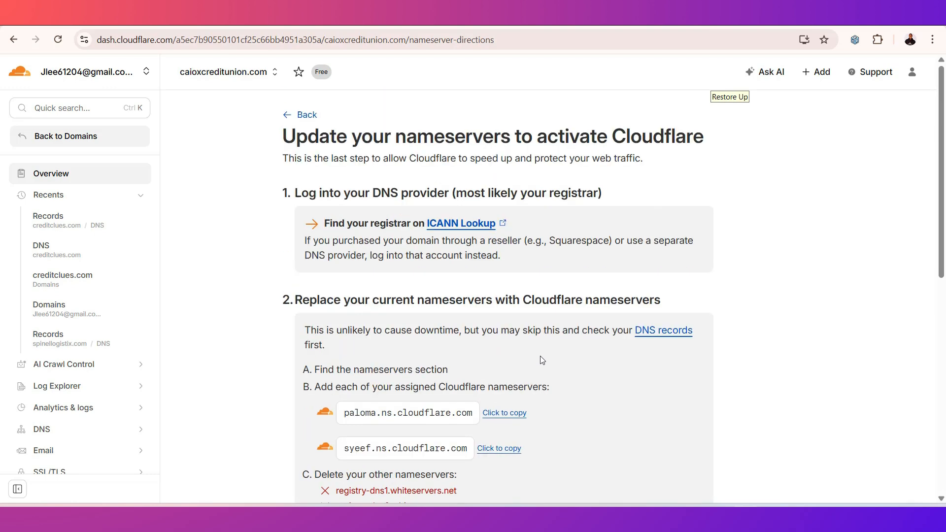
click(67, 48)
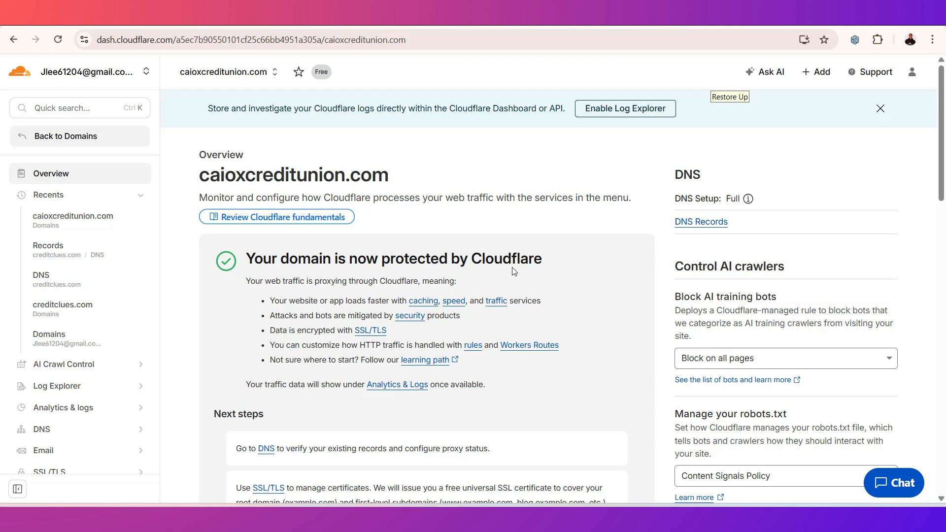
Look through the domain overview, including the protection summary, next steps and quick start guide
scroll(514, 273, down, 5)
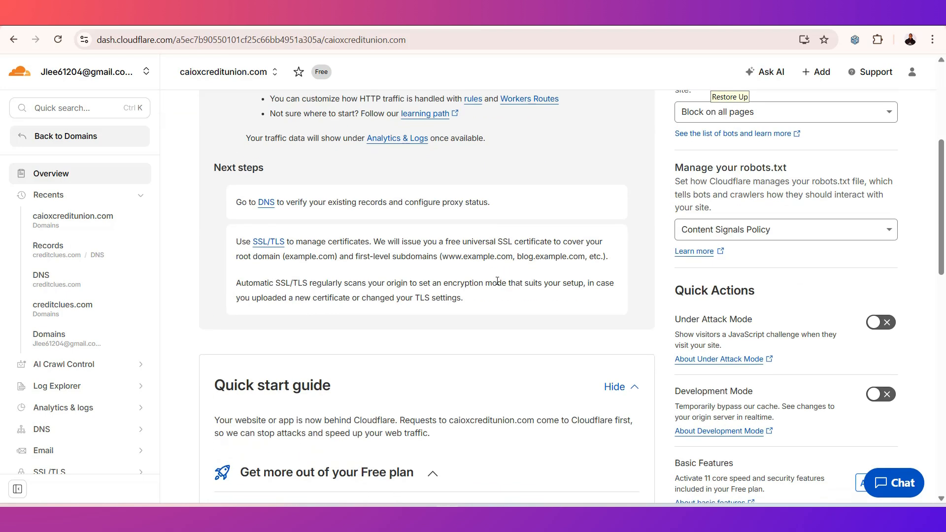
scroll(595, 275, down, 15)
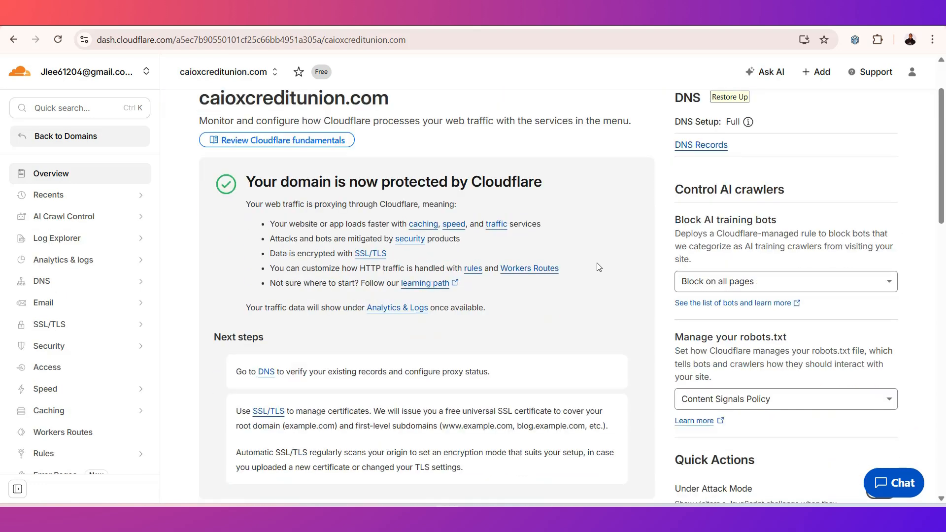
scroll(595, 274, up, 12)
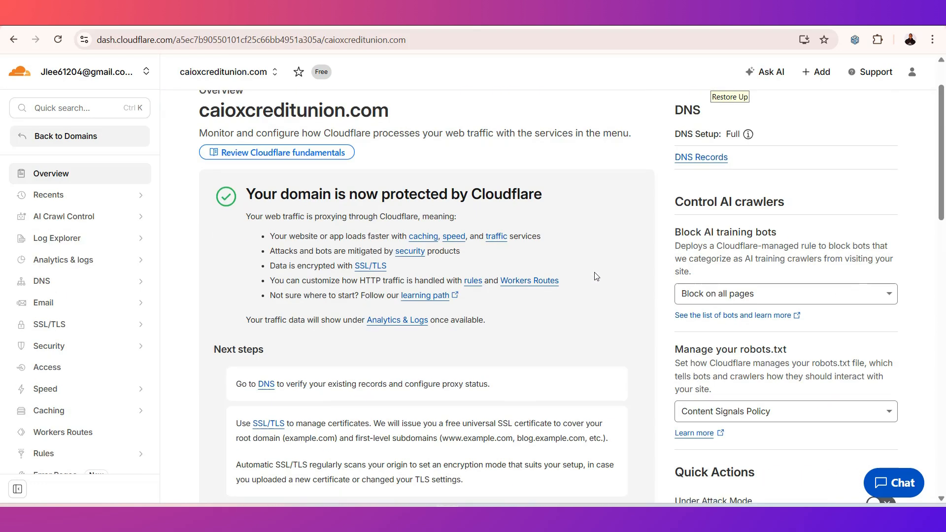
Open the DNS records page of caioxcreditunion.com and review the record list and assigned Cloudflare nameservers
scroll(596, 272, up, 1)
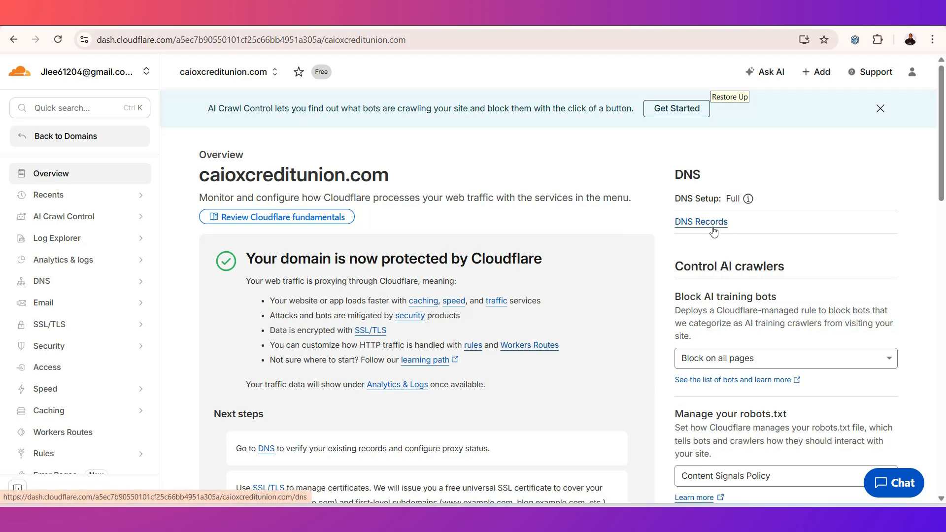
click(142, 283)
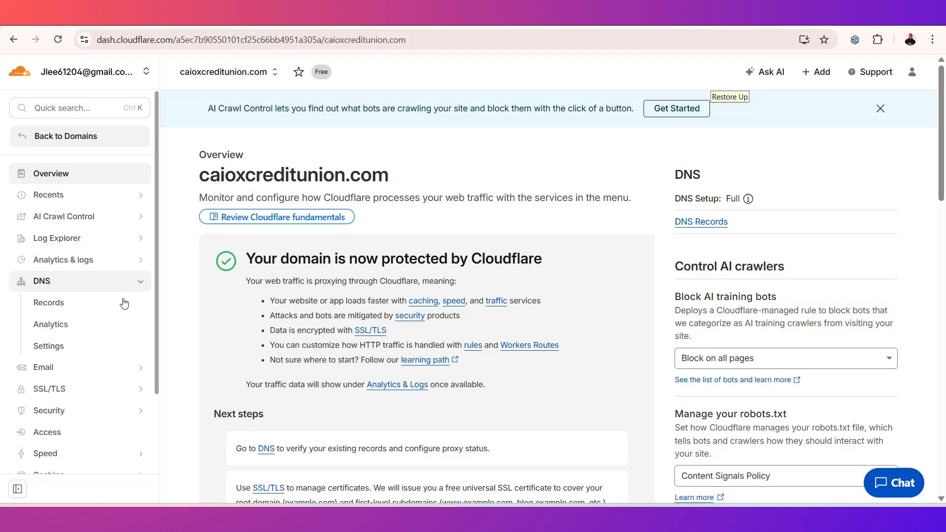
click(46, 304)
scroll(584, 267, down, 2)
scroll(584, 267, down, 1)
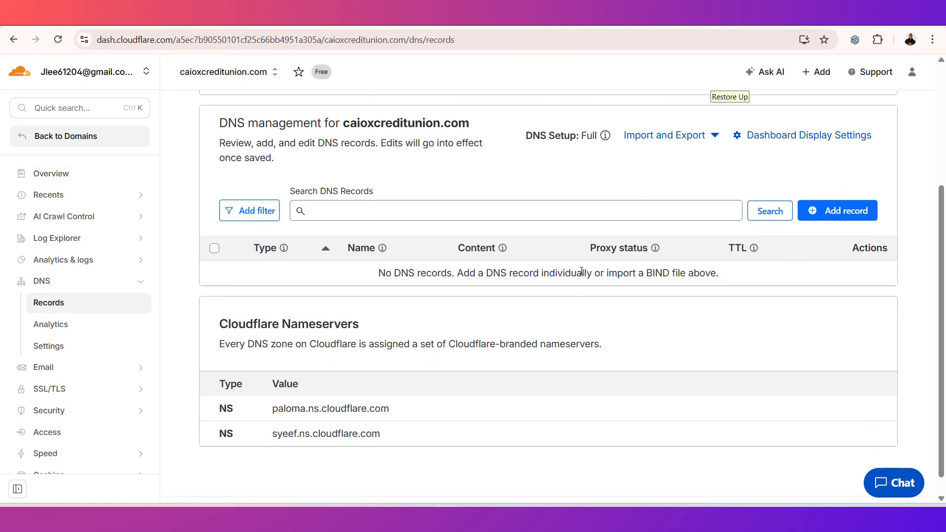
scroll(583, 268, up, 4)
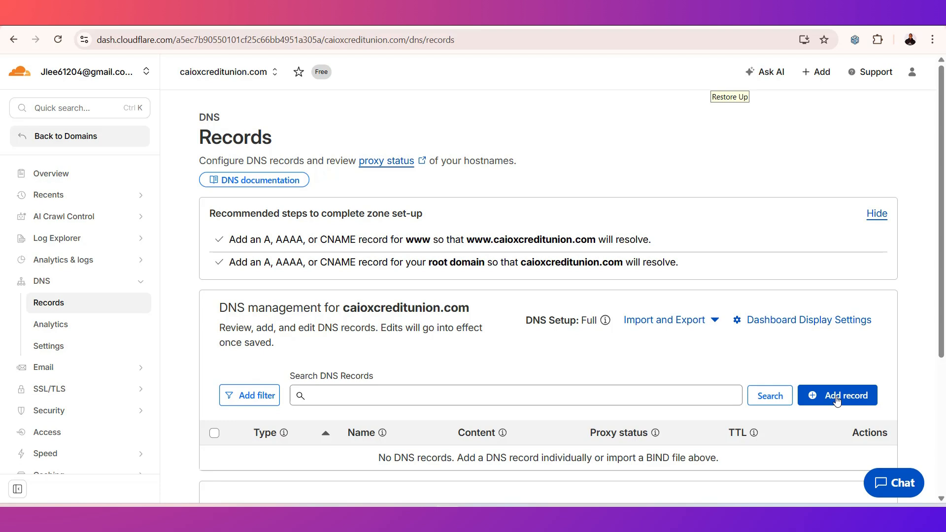
scroll(836, 401, down, 1)
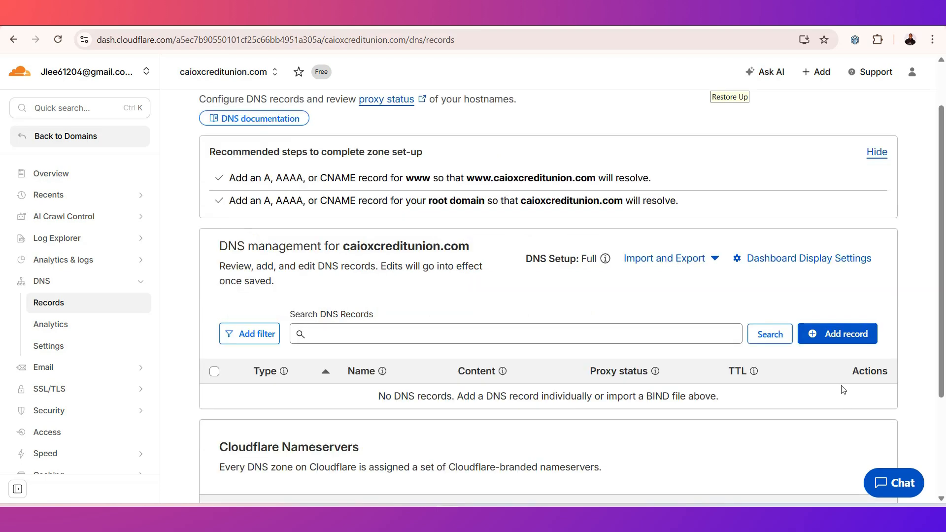
click(830, 341)
scroll(609, 383, down, 2)
click(500, 300)
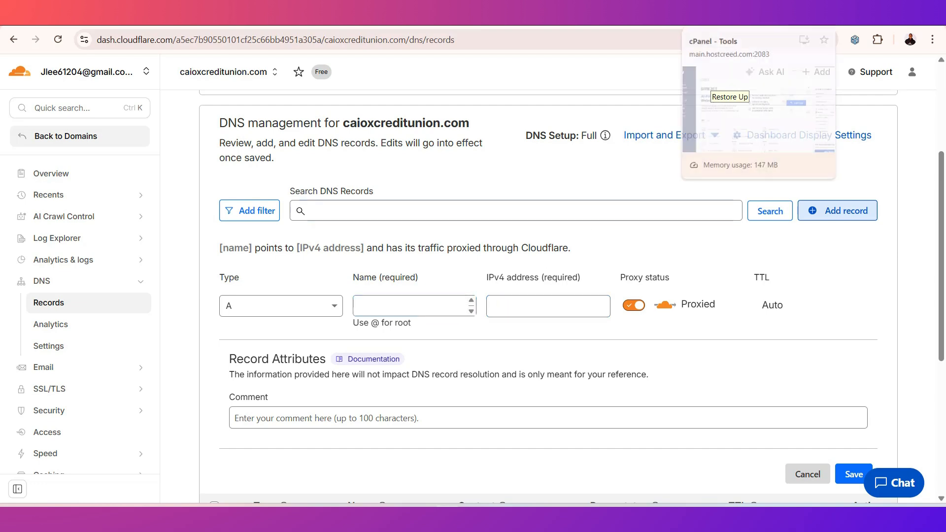
Switch to the hosting account's cPanel and copy the shared IP address 192.142.54.88
click(729, 15)
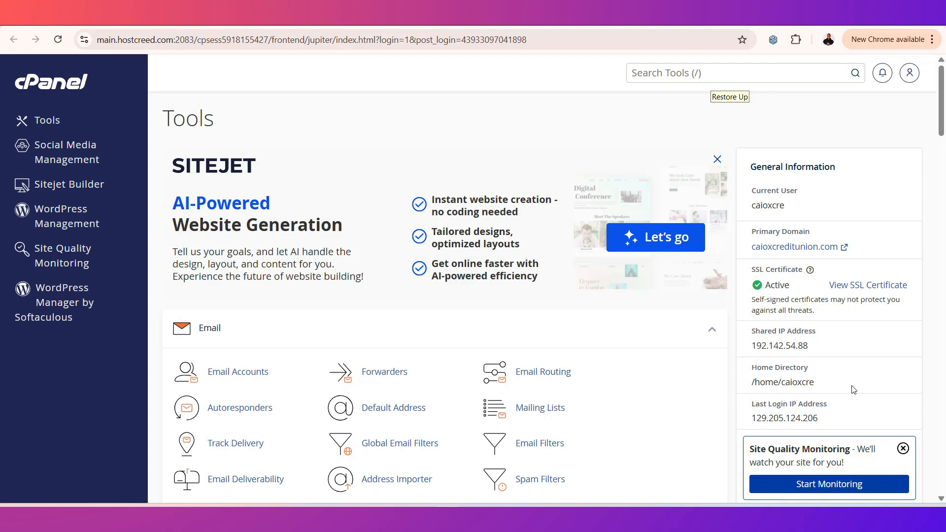
triple_click(827, 347)
key(ctrl+c)
right_click(828, 346)
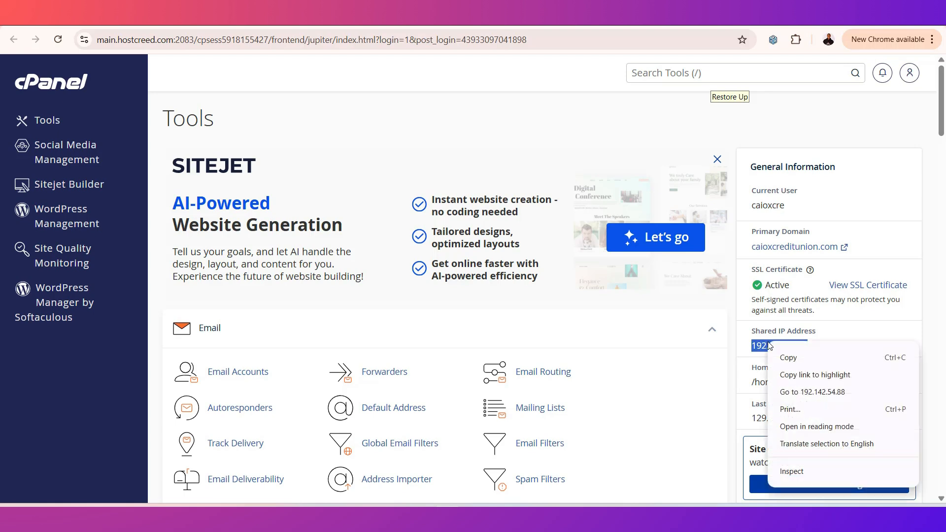
click(788, 358)
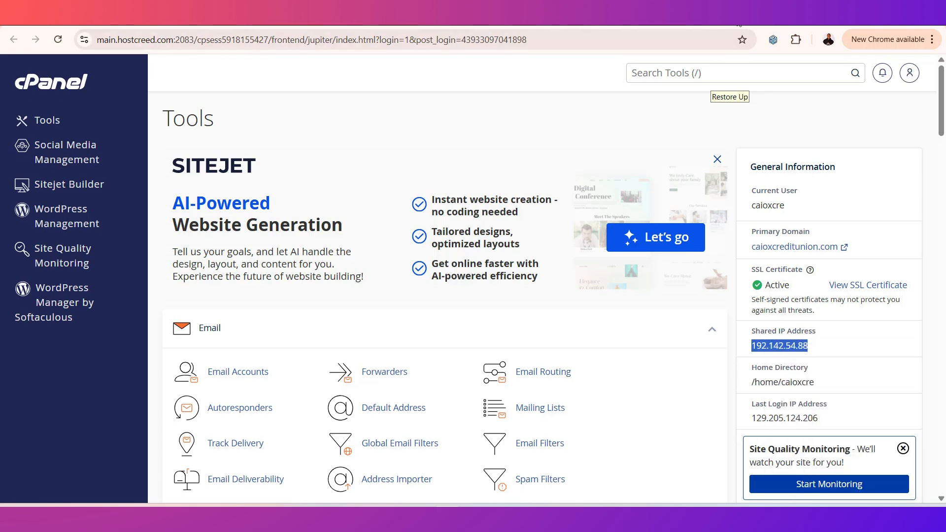
Return to Cloudflare and reload the domain's DNS records page
click(737, 18)
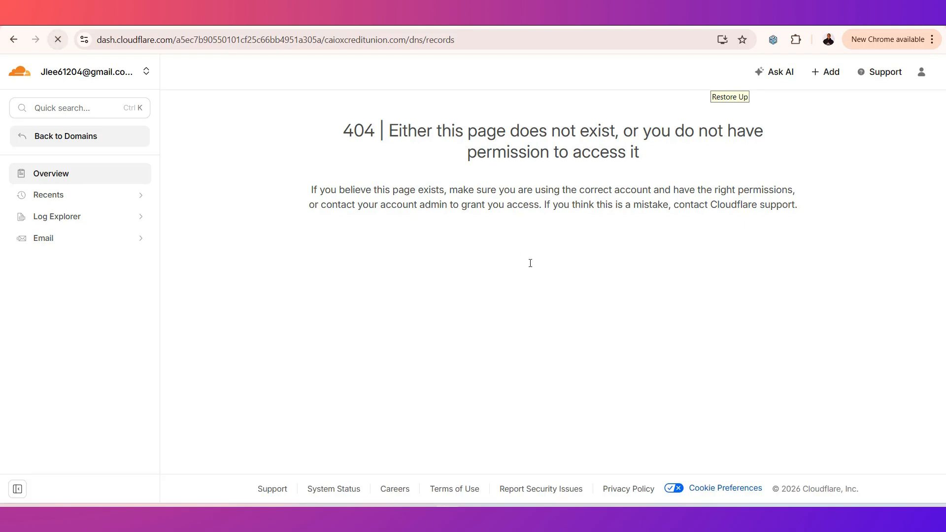
key(F5)
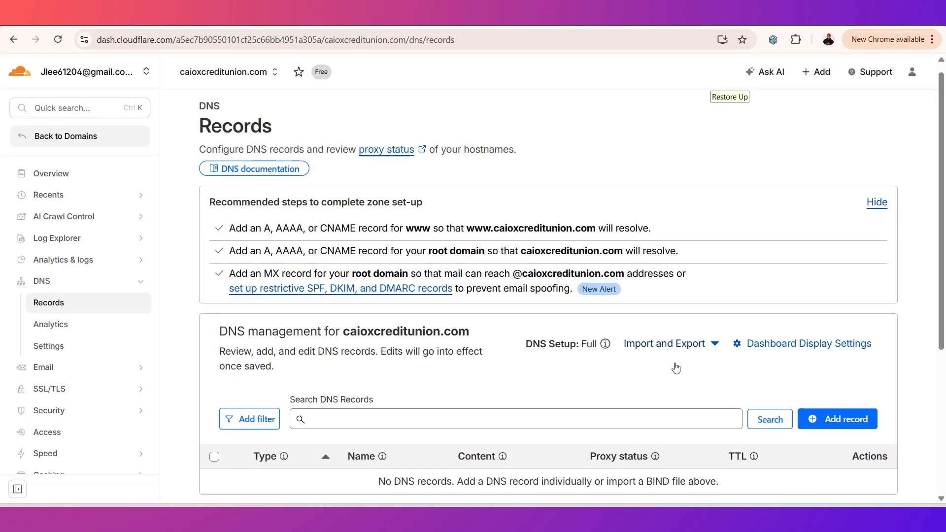
scroll(675, 367, down, 5)
scroll(670, 372, up, 1)
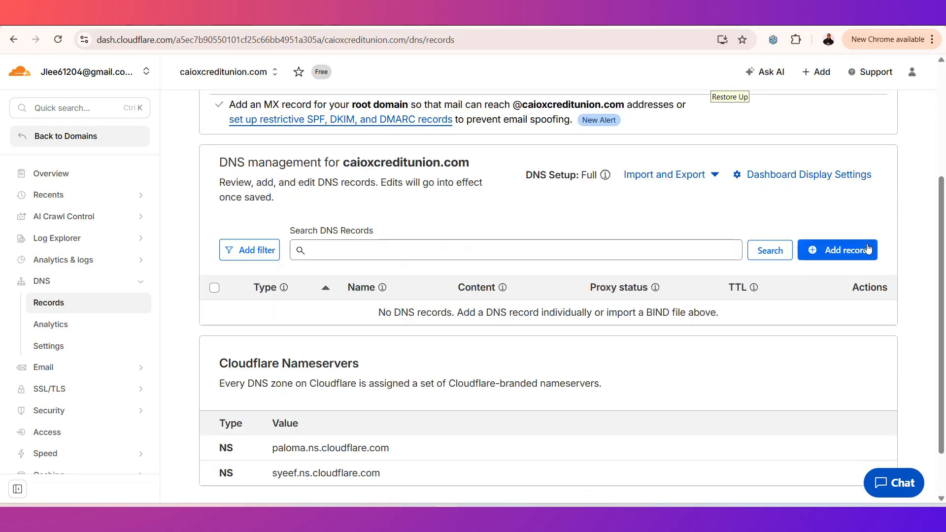
Add and save an A record for the root domain (@) pointing to 192.142.54.88 with proxy status set to DNS only
click(838, 249)
scroll(768, 304, down, 2)
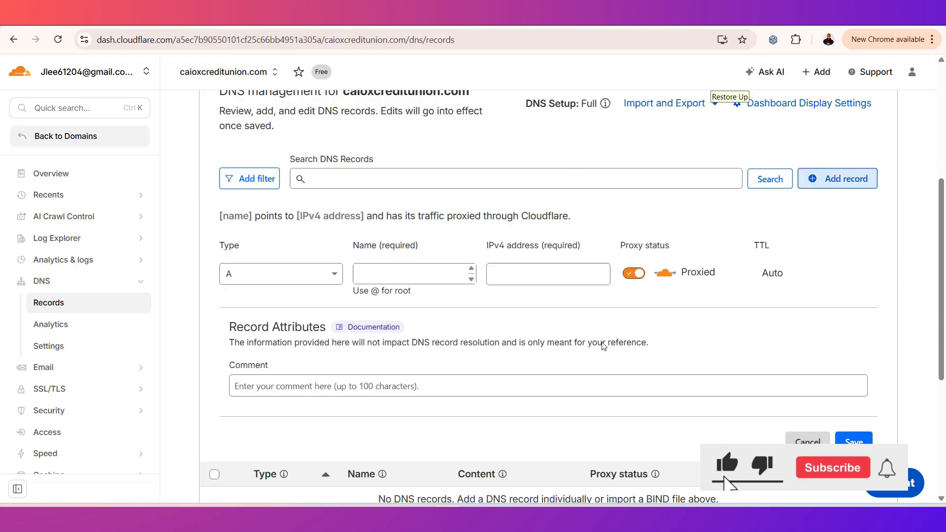
click(382, 222)
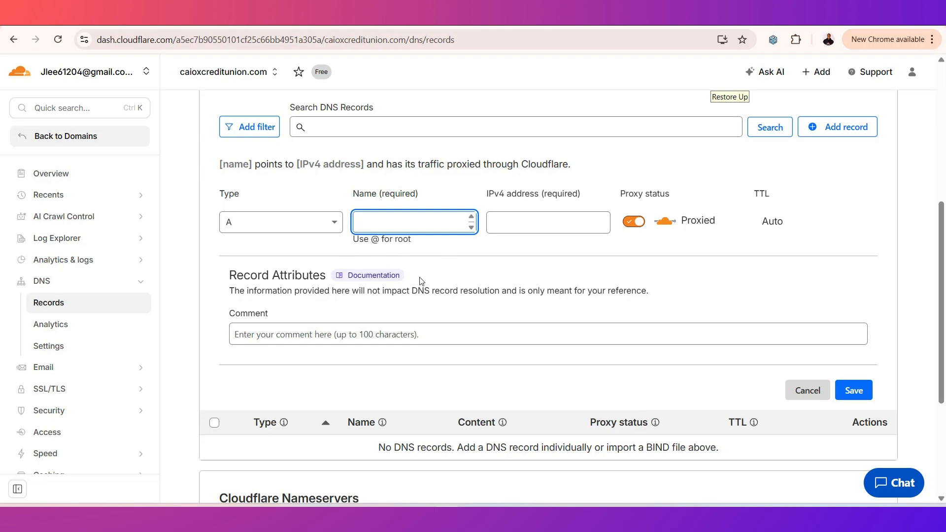
text(@)
click(503, 219)
right_click(503, 220)
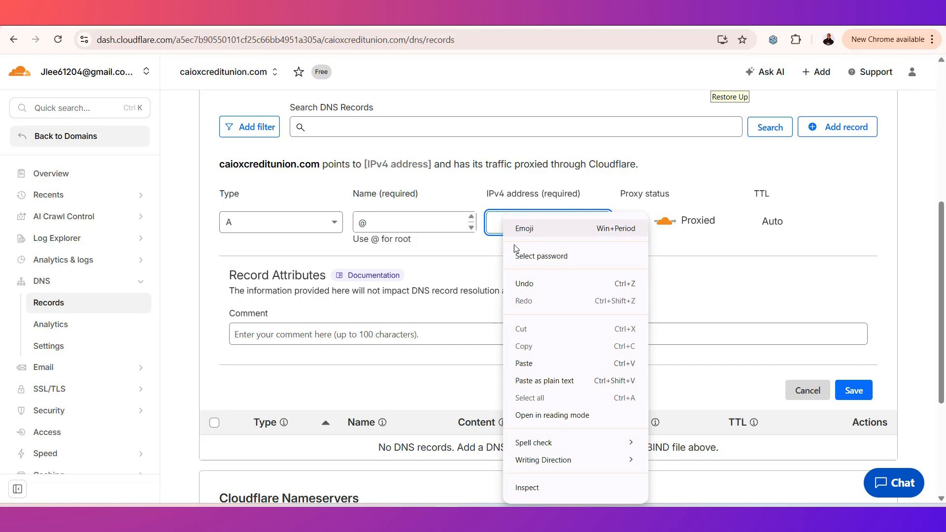
click(524, 364)
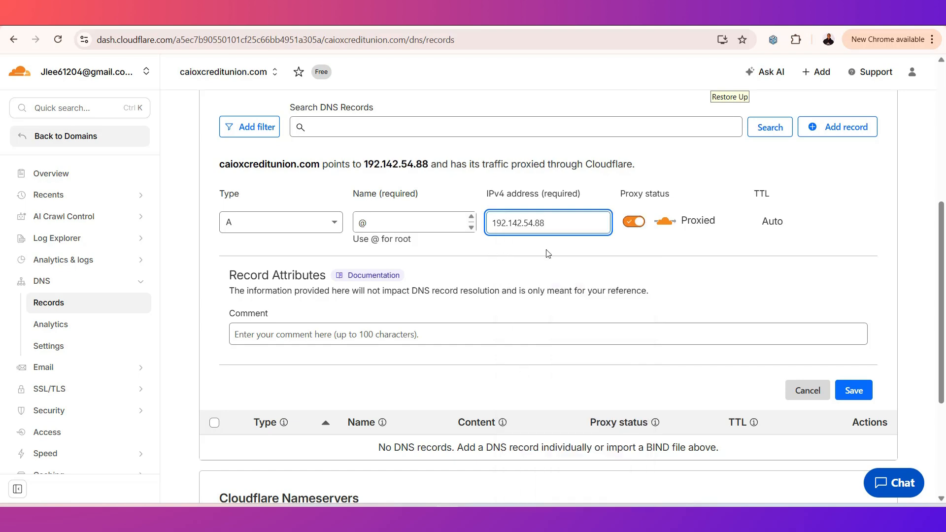
click(635, 222)
scroll(879, 335, down, 1)
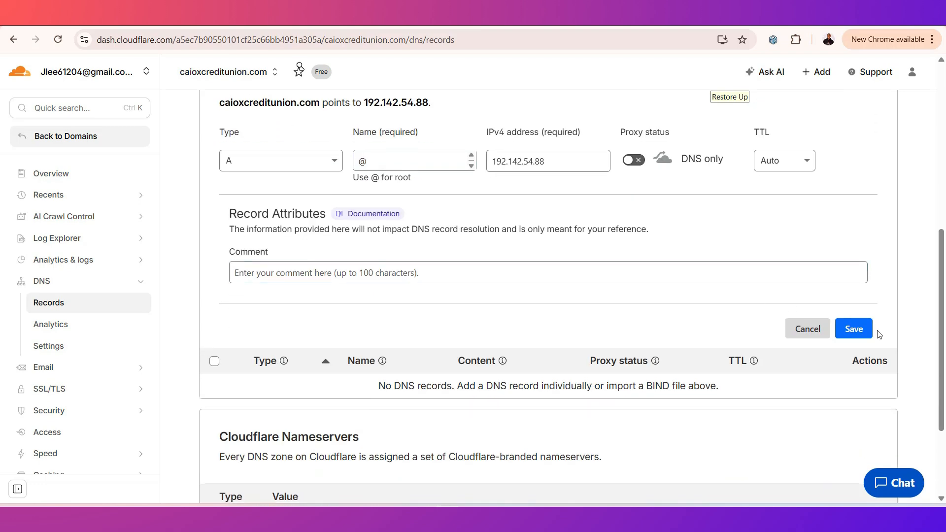
click(850, 328)
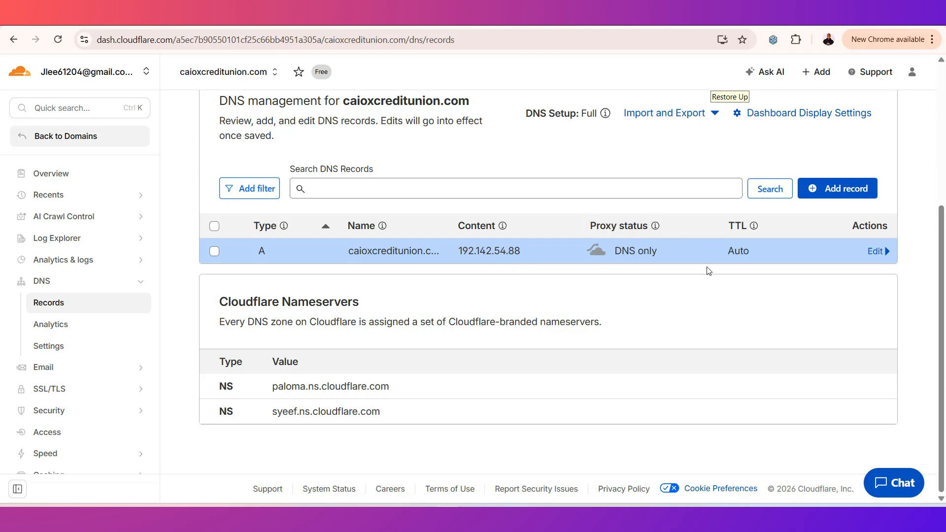
Add and save an A record named www pointing to 192.142.54.88, set to DNS only
click(833, 191)
scroll(522, 319, down, 2)
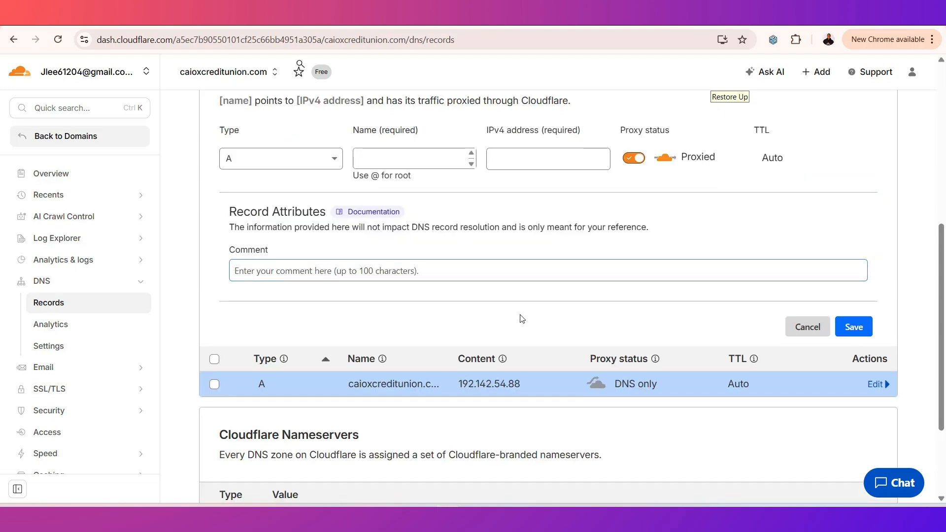
scroll(476, 319, up, 2)
click(381, 169)
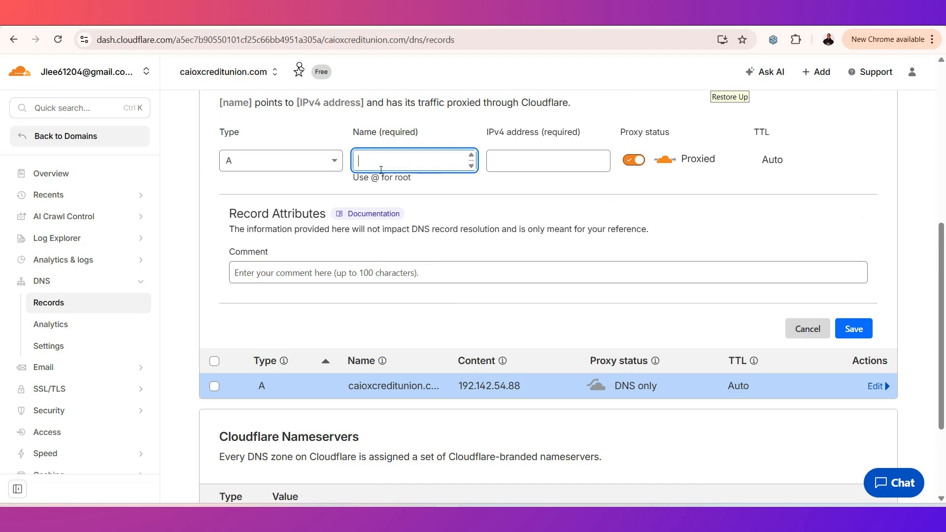
text(www)
click(506, 162)
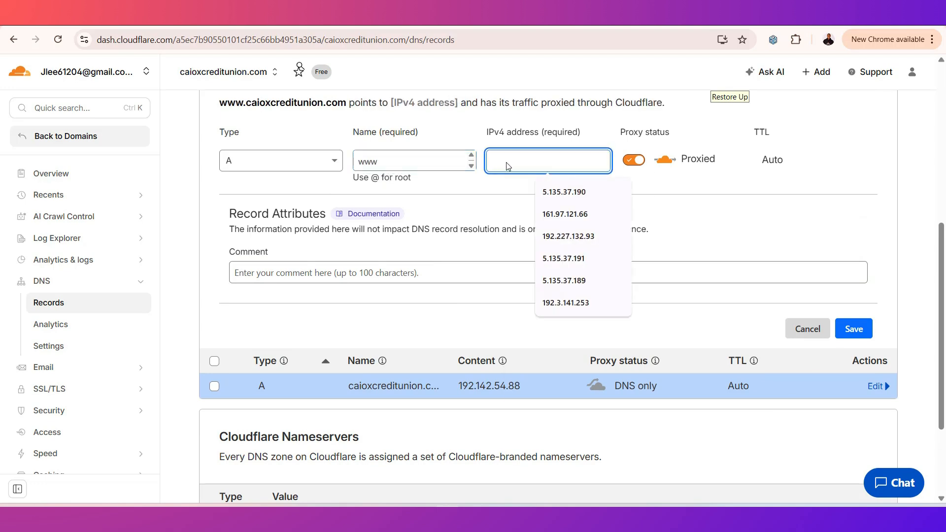
right_click(508, 165)
click(528, 314)
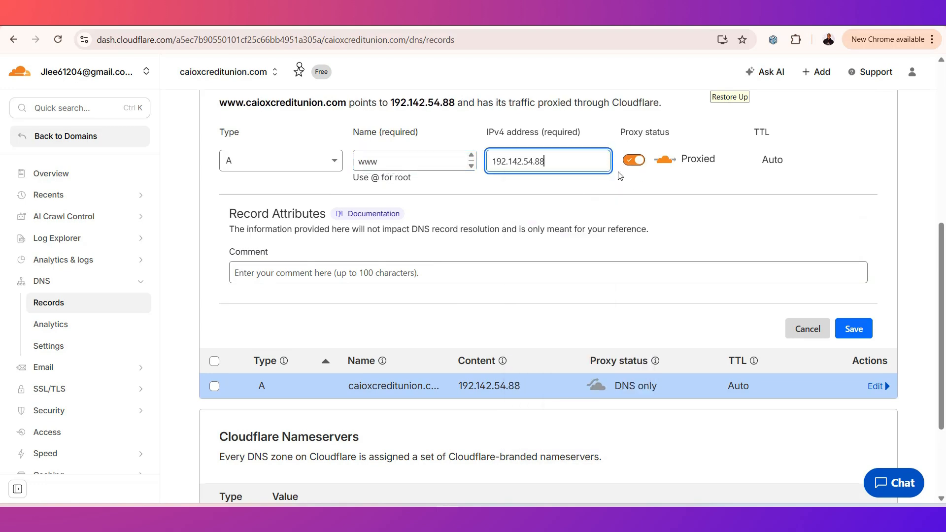
click(635, 161)
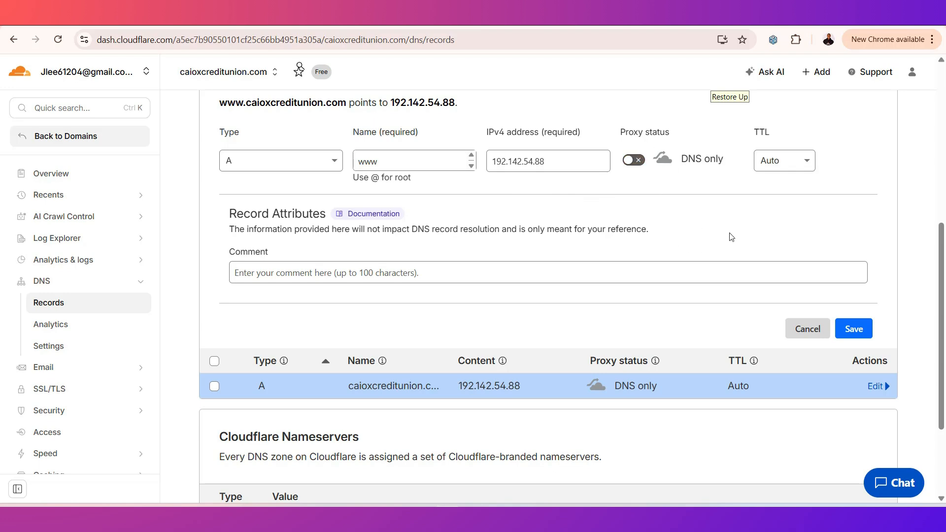
click(855, 328)
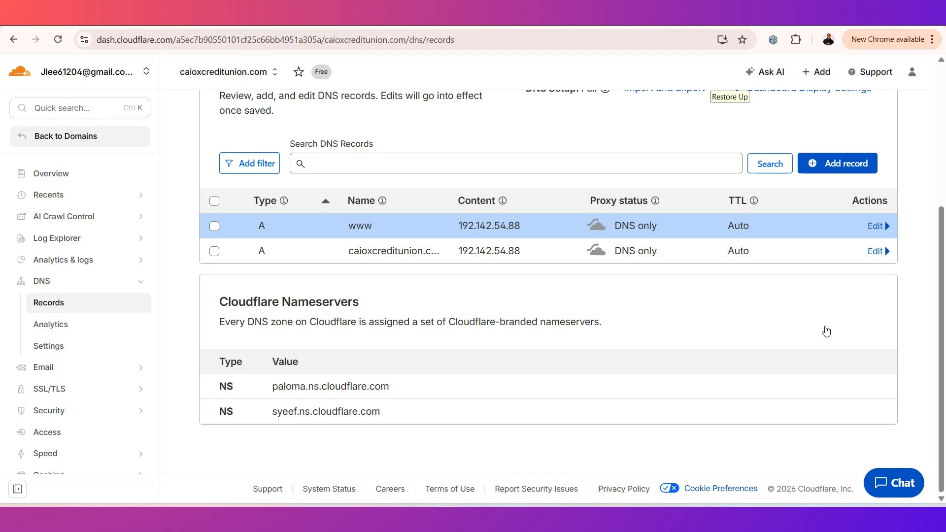
Add and save an A record named mail pointing to 192.142.54.88, set to DNS only
click(838, 163)
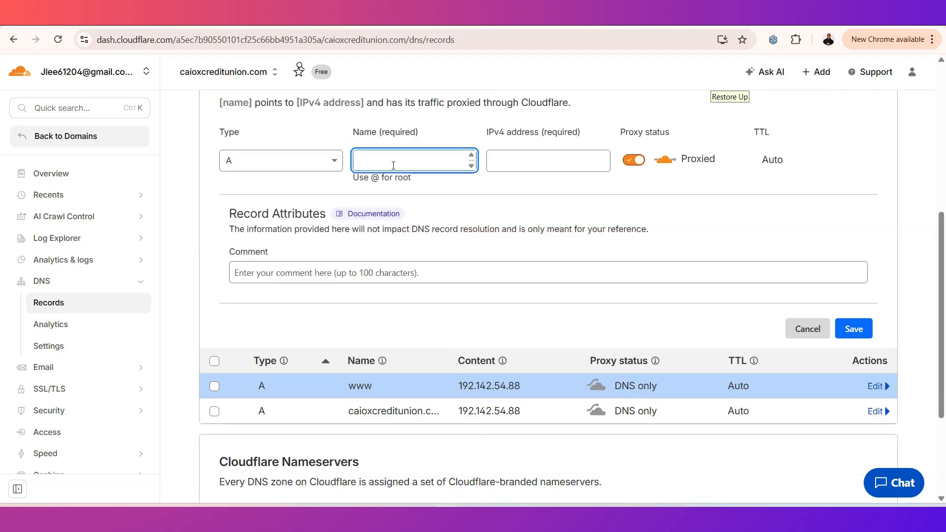
text(mail)
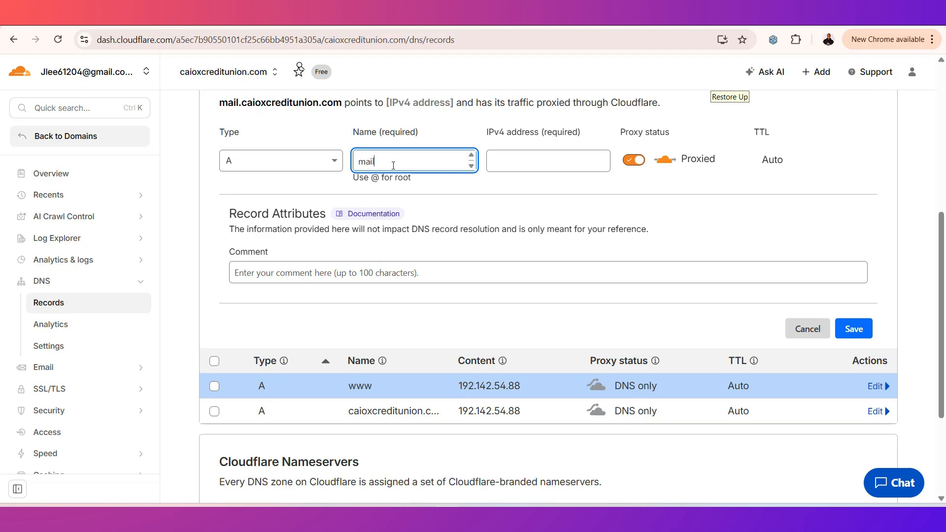
click(492, 156)
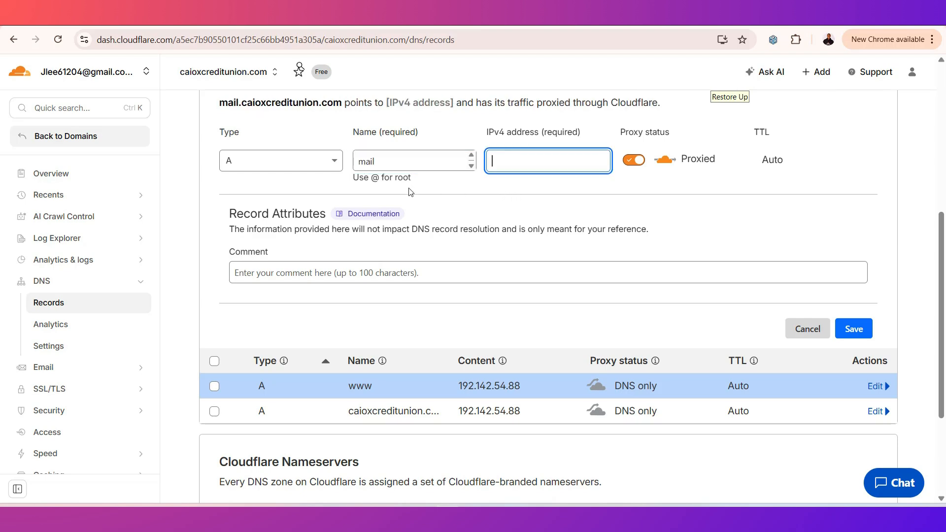
right_click(505, 169)
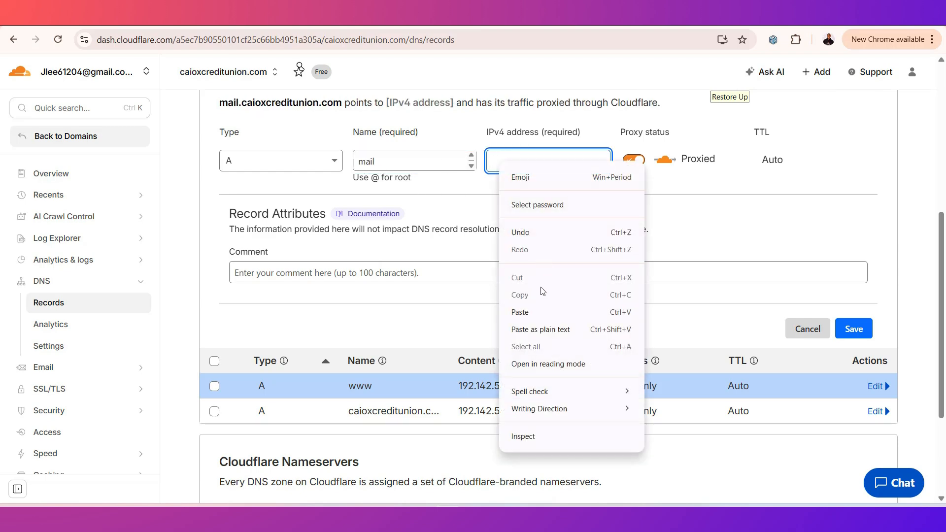
click(525, 309)
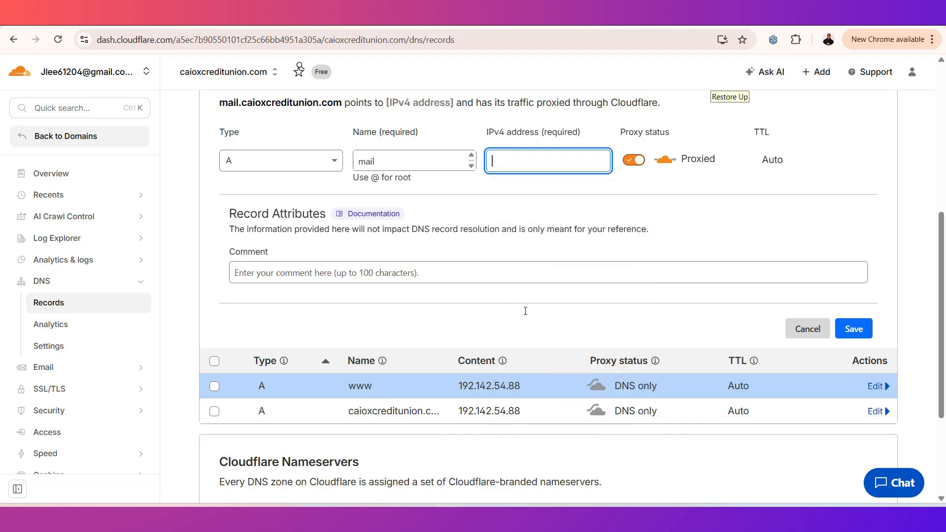
click(631, 163)
click(846, 333)
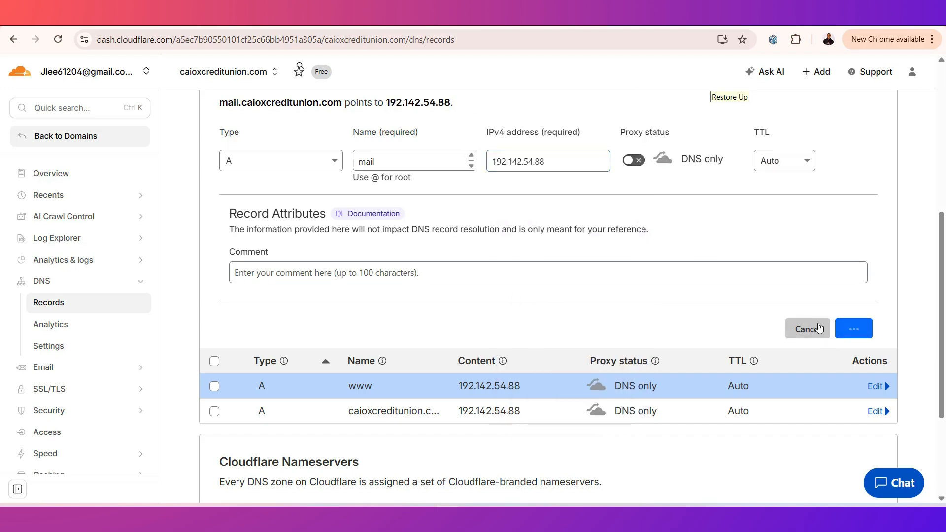
Add and save an A record named webmail pointing to 192.142.54.88, set to DNS only
scroll(728, 267, up, 1)
click(841, 261)
scroll(429, 296, down, 1)
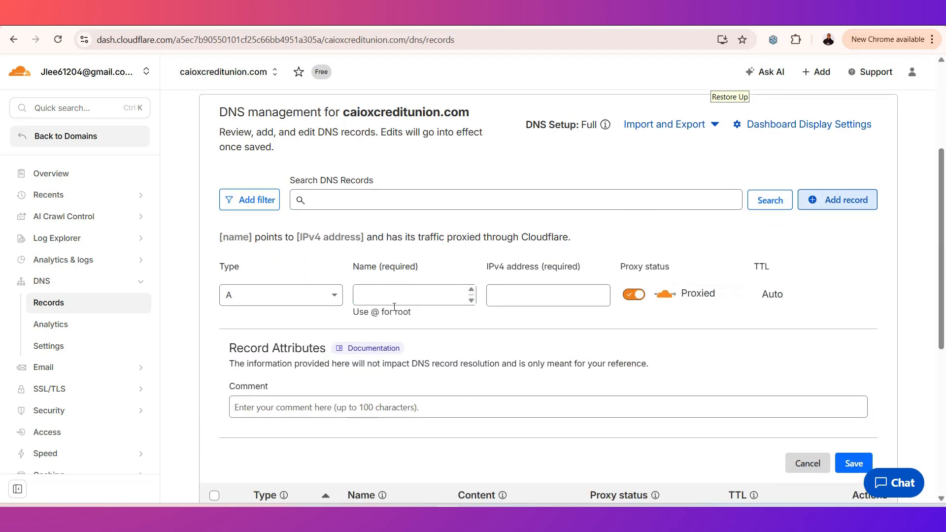
click(391, 298)
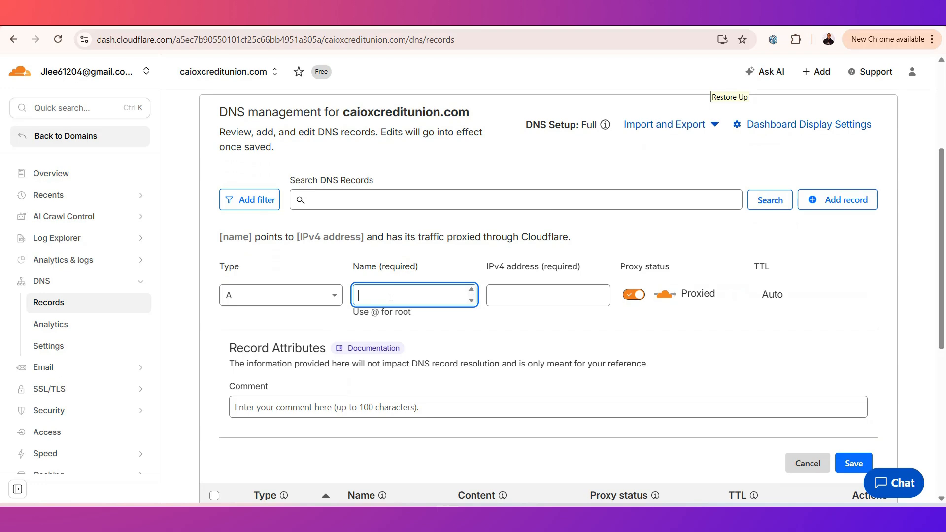
text(webmail)
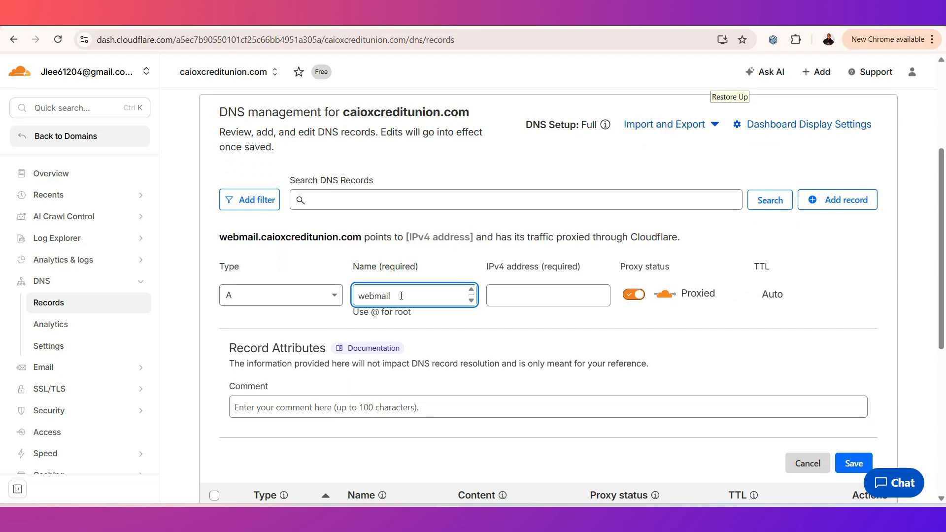
right_click(494, 291)
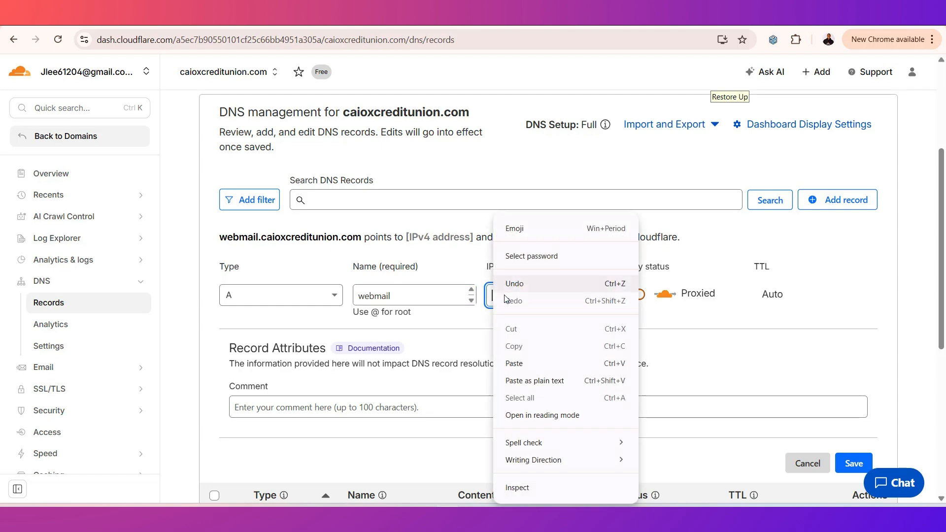
click(521, 365)
click(634, 295)
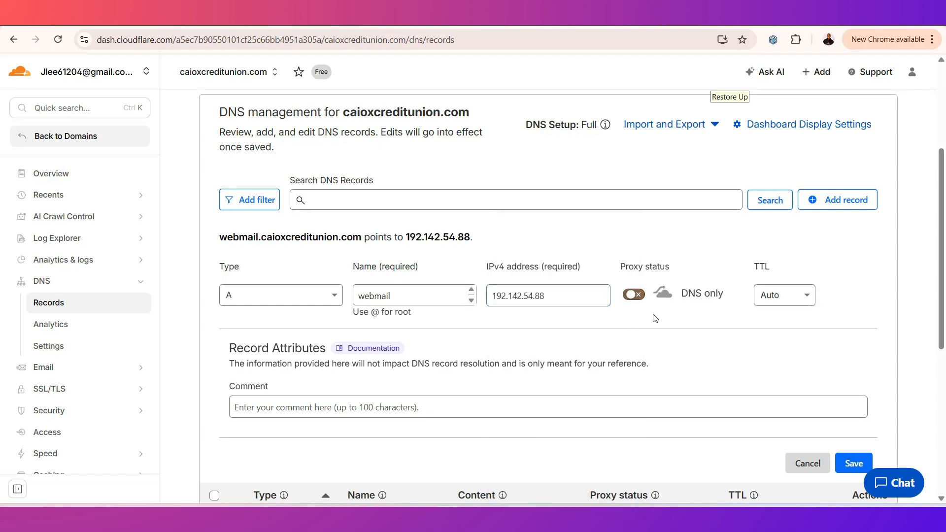
scroll(773, 353, down, 3)
click(853, 278)
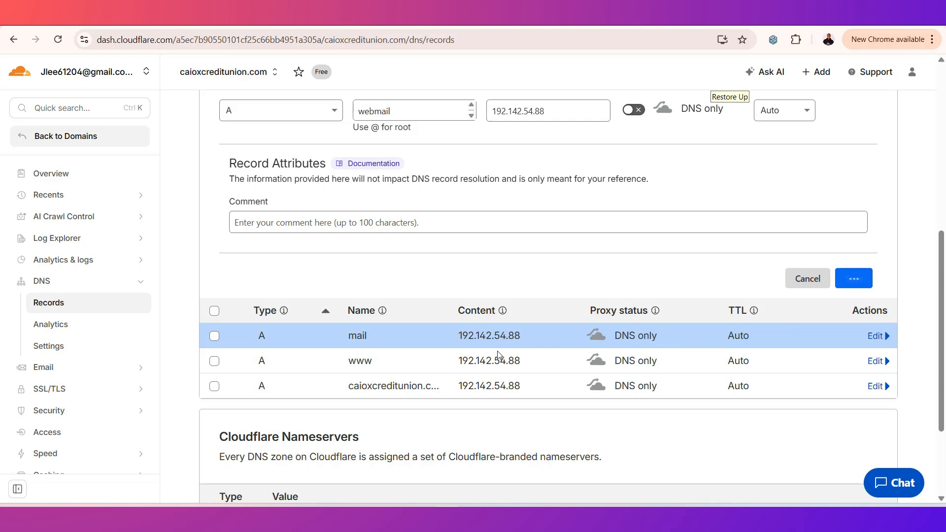
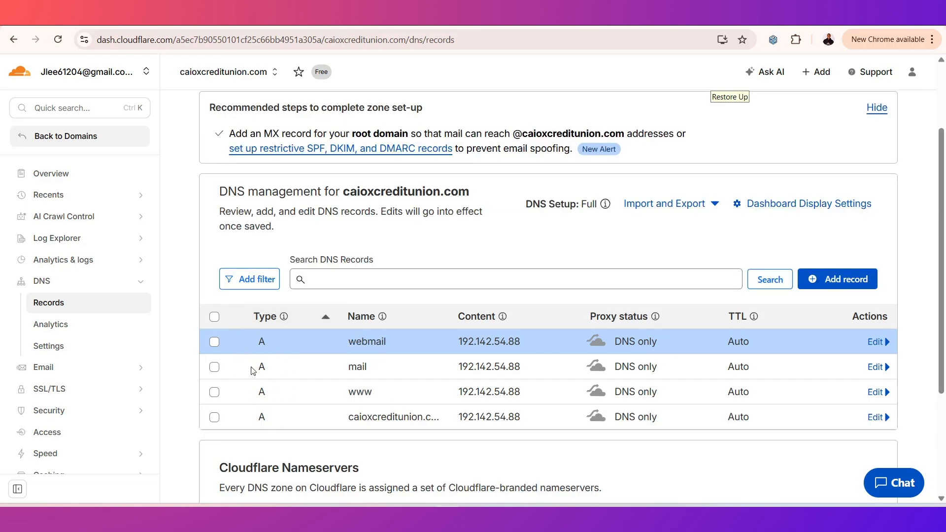
Start a new DNS record of type MX for the root domain, using @ as its name
scroll(410, 374, up, 1)
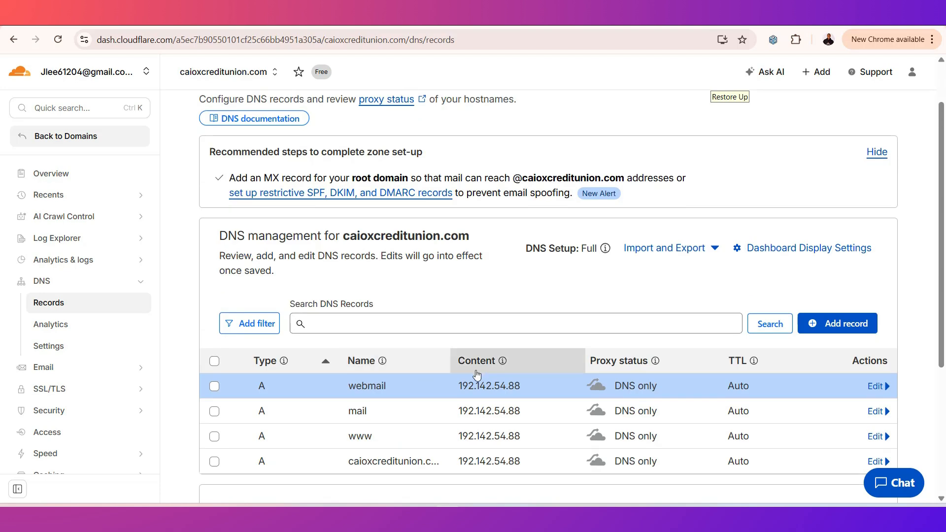
scroll(765, 377, down, 1)
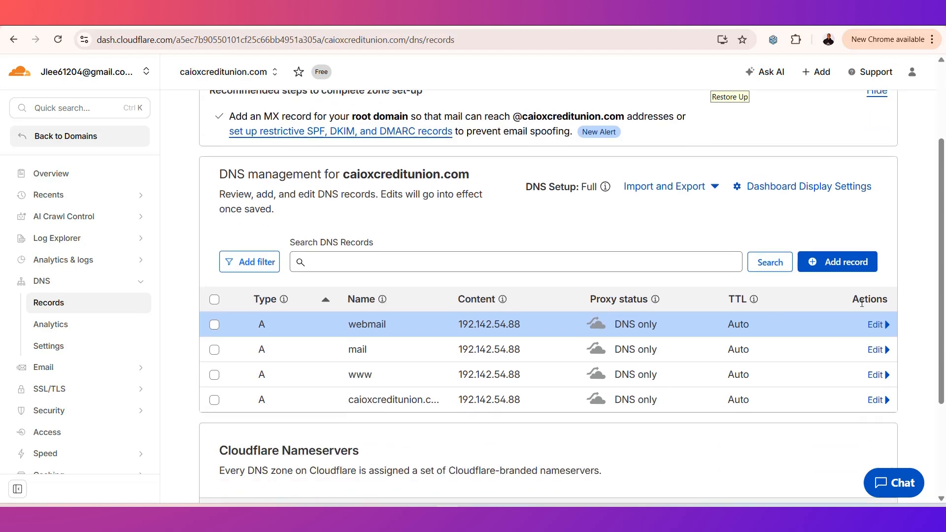
click(841, 264)
scroll(444, 365, down, 1)
scroll(314, 265, down, 1)
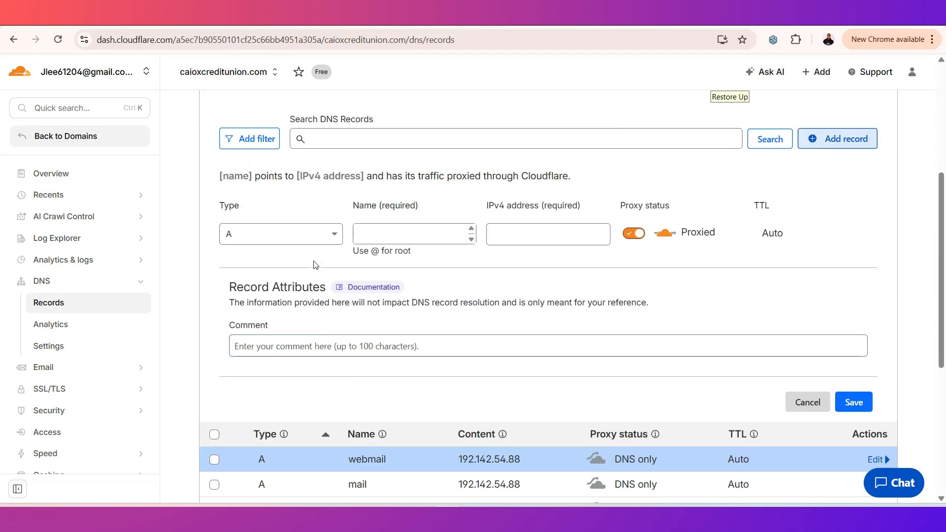
click(317, 237)
scroll(281, 387, down, 4)
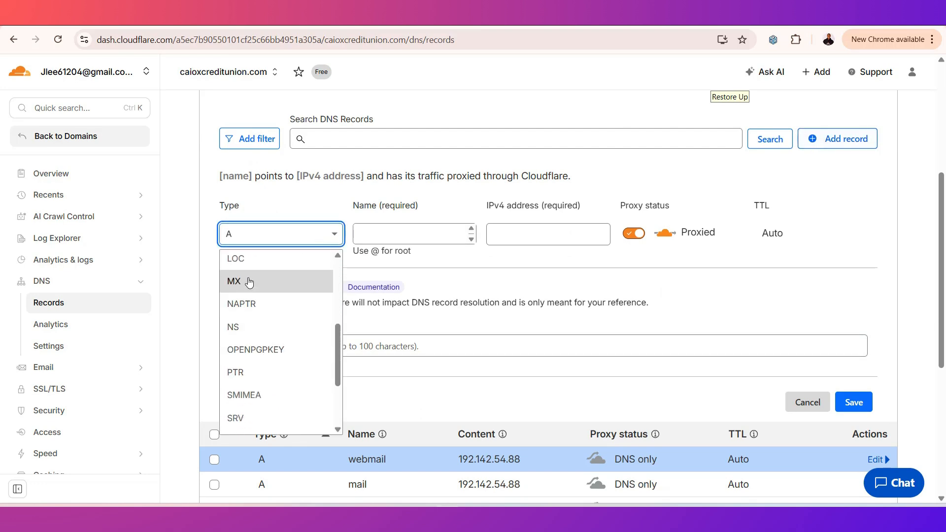
key(Return)
click(395, 235)
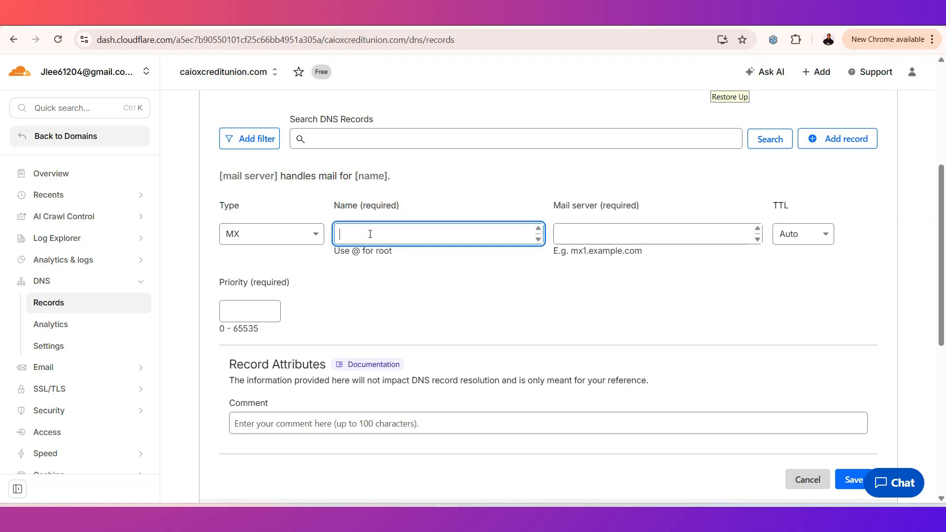
text(@)
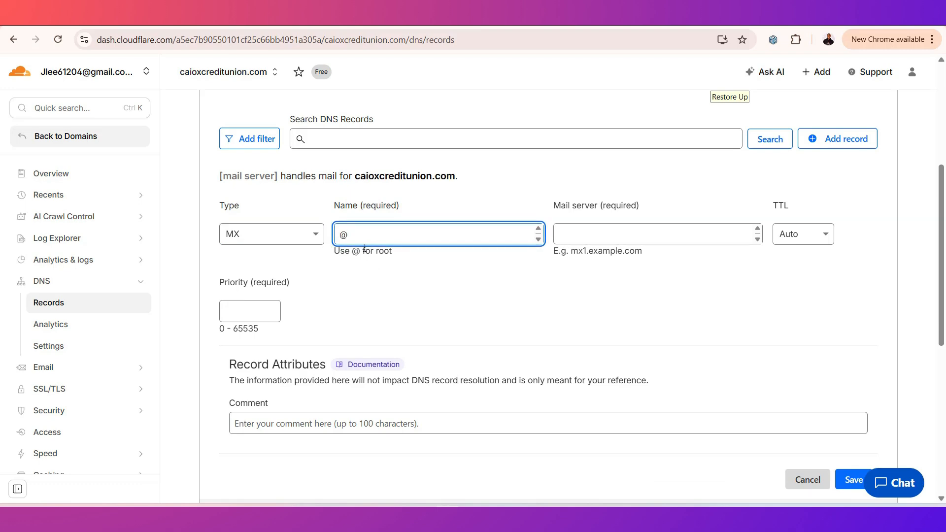
Set the MX record's mail server to mail.caioxcreditunion.com, copying the domain from the record summary
click(589, 233)
text(mail.)
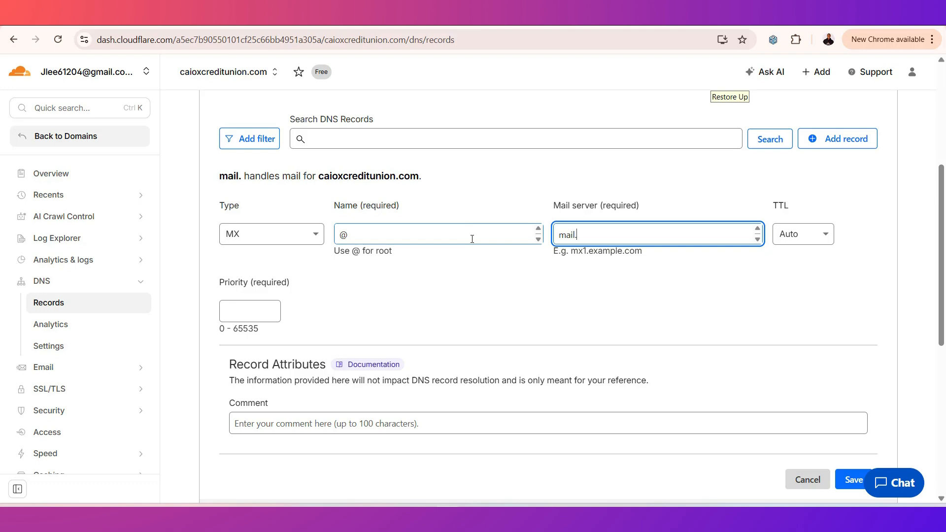
scroll(472, 239, up, 1)
drag(423, 238, 322, 246)
right_click(328, 239)
click(367, 258)
click(650, 296)
key(ctrl+v)
key(BackSpace)
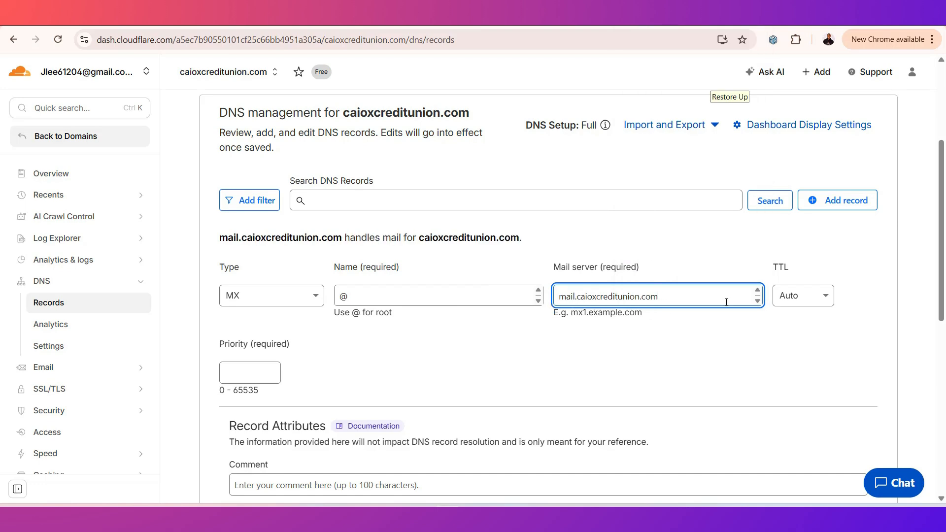
Set the MX record's priority to 10 and save the record
click(249, 372)
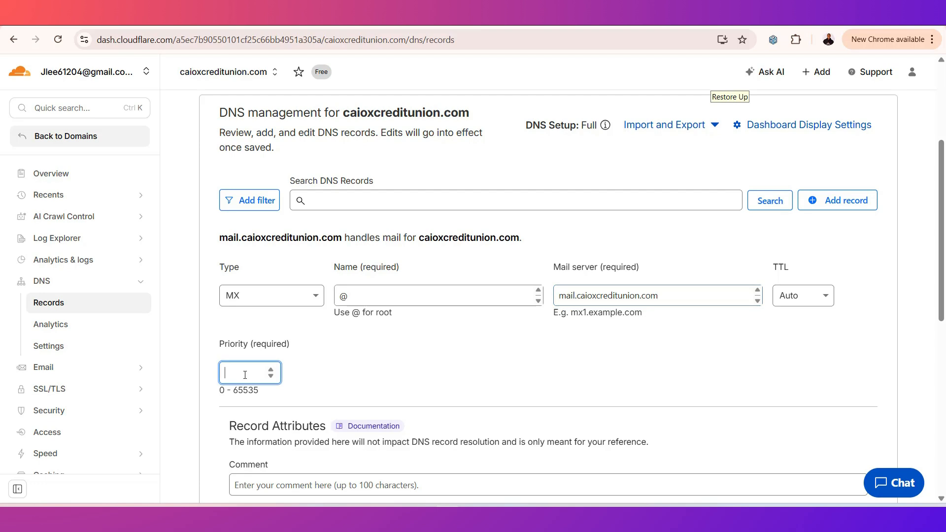
text(10)
click(417, 388)
scroll(417, 387, down, 4)
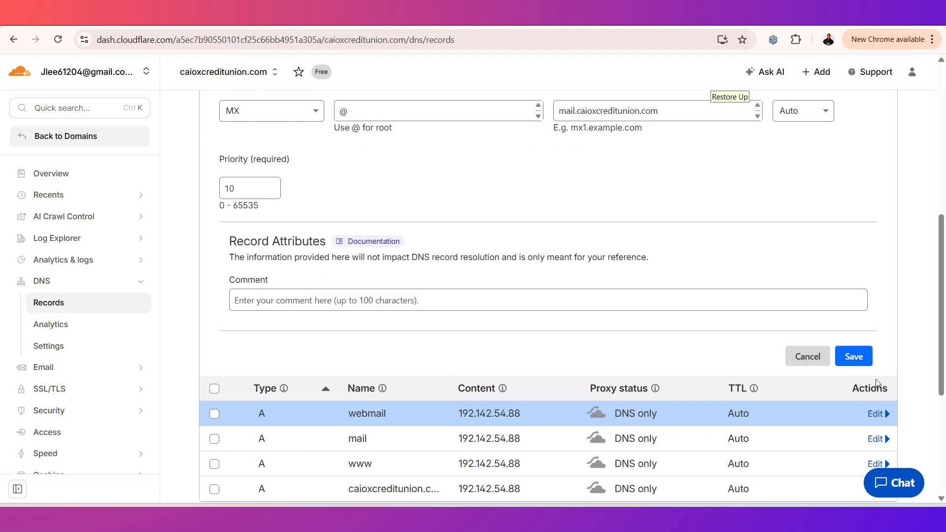
click(860, 362)
Switch to cPanel and open the Email Deliverability management page for caioxcreditunion.com
scroll(747, 373, down, 1)
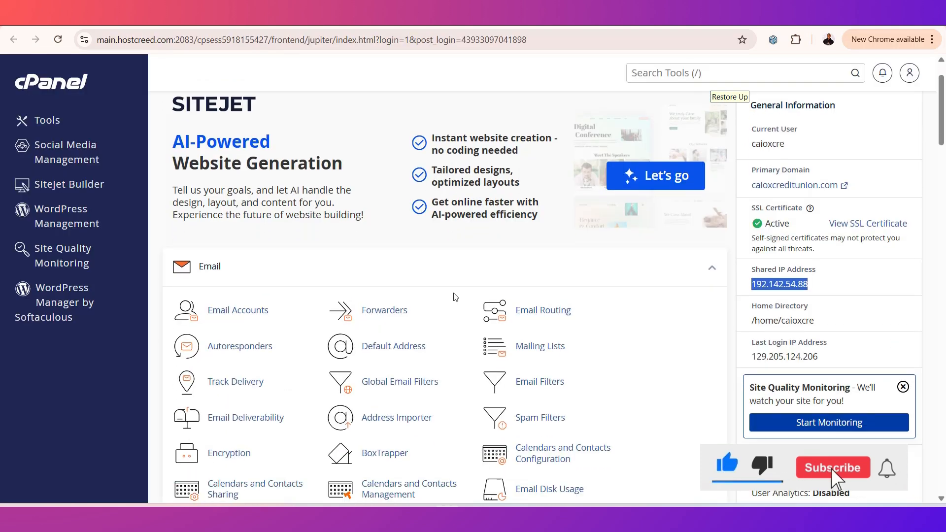
scroll(456, 298, down, 1)
scroll(453, 299, up, 3)
scroll(336, 366, down, 2)
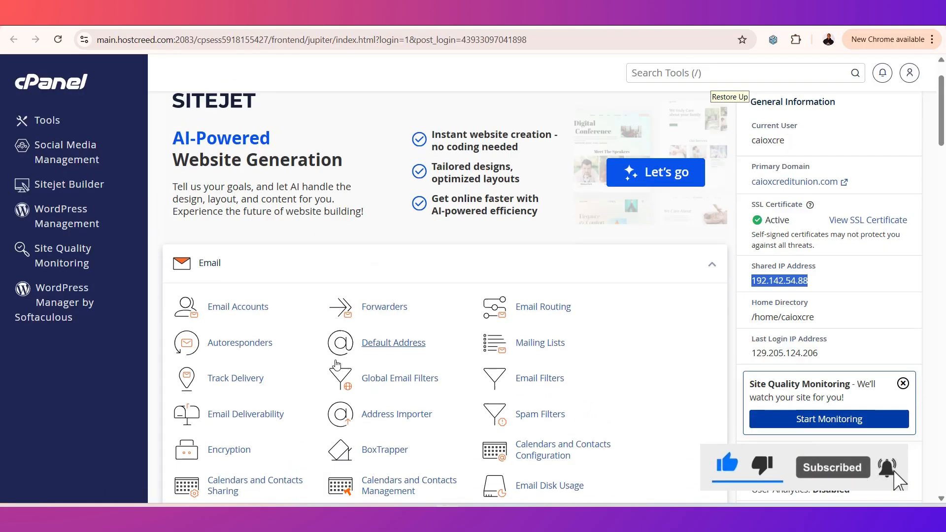
scroll(336, 366, down, 1)
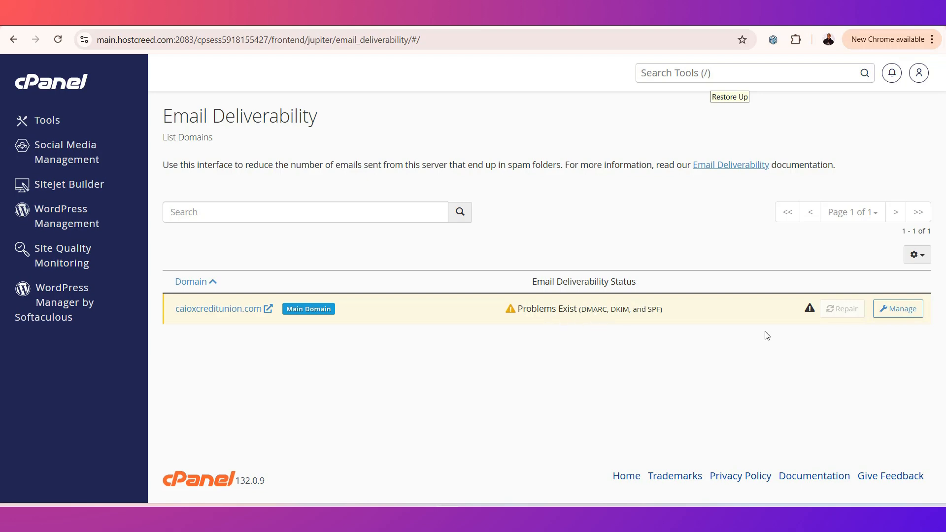
click(904, 314)
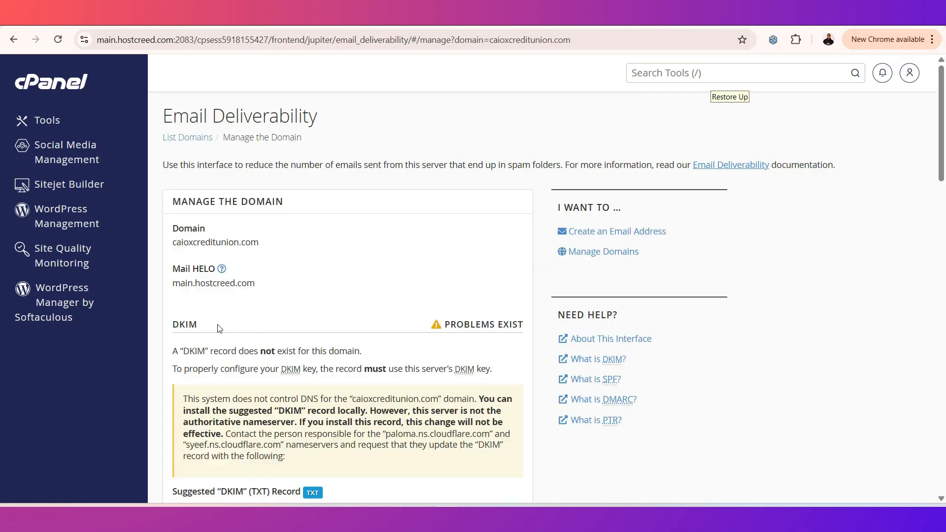
Review the suggested DKIM, SPF and DMARC sections and copy default._domainkey from the suggested DKIM record's name
scroll(220, 329, down, 7)
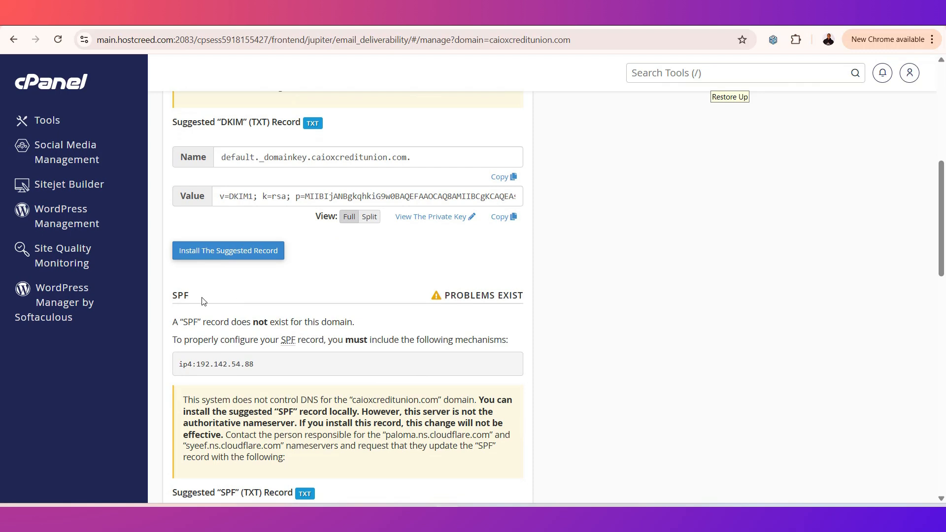
scroll(443, 352, down, 7)
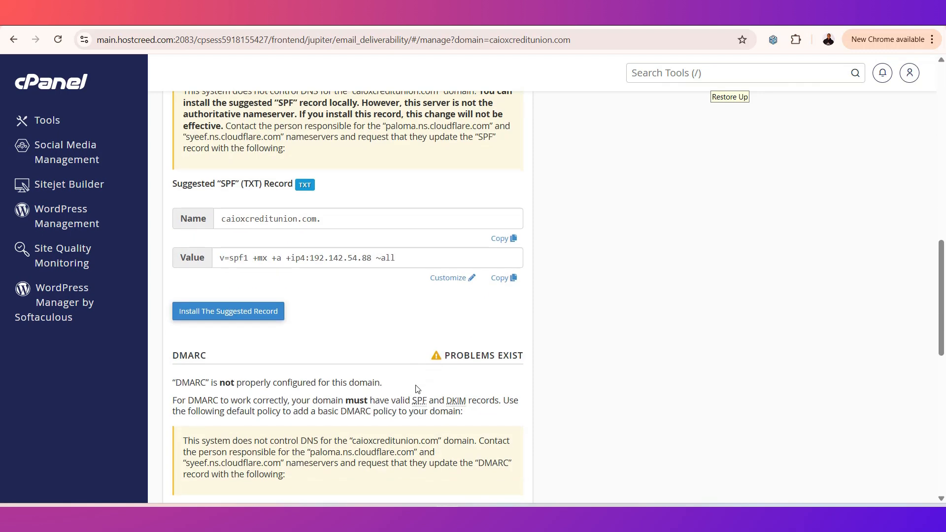
scroll(490, 304, up, 15)
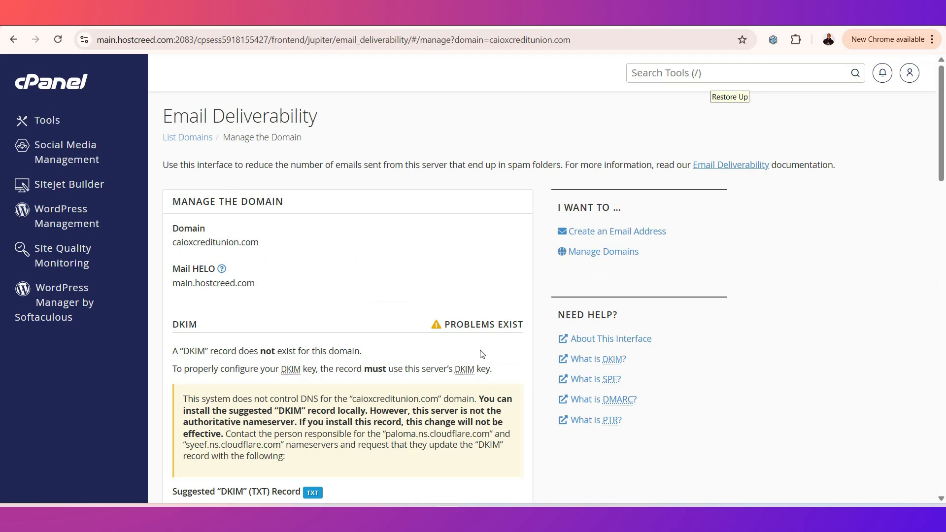
scroll(345, 335, down, 1)
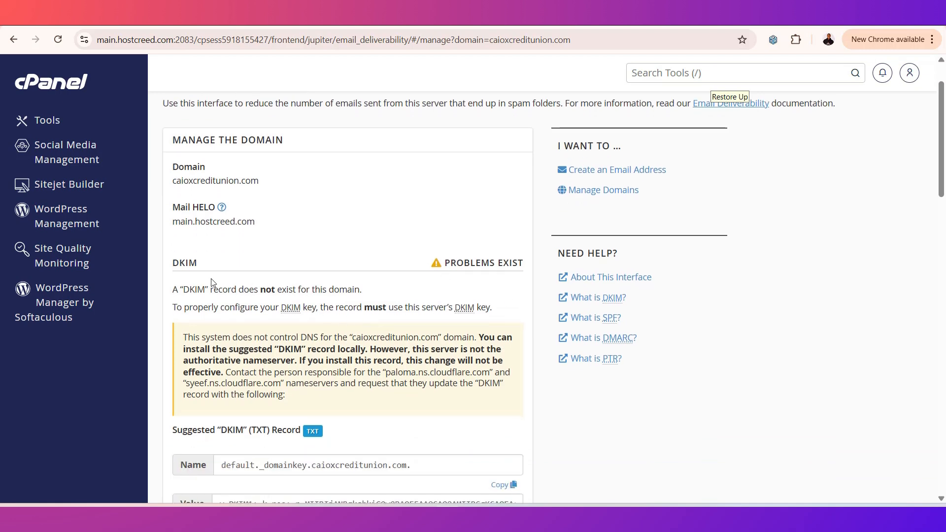
scroll(258, 293, down, 3)
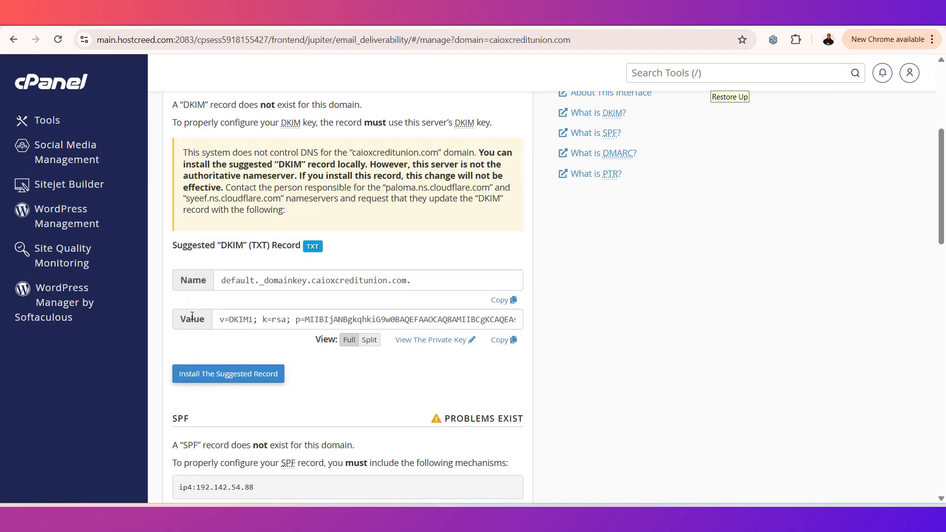
click(223, 285)
drag(234, 285, 307, 285)
right_click(282, 284)
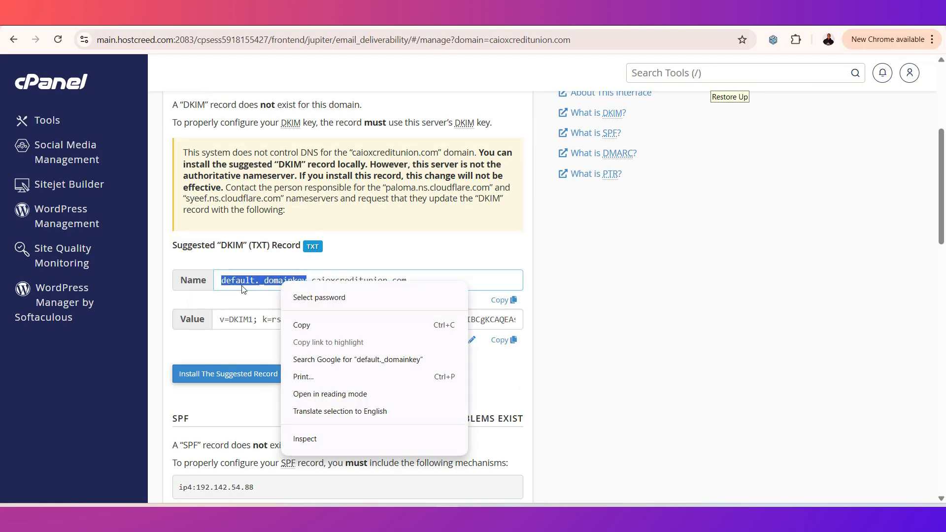
click(311, 326)
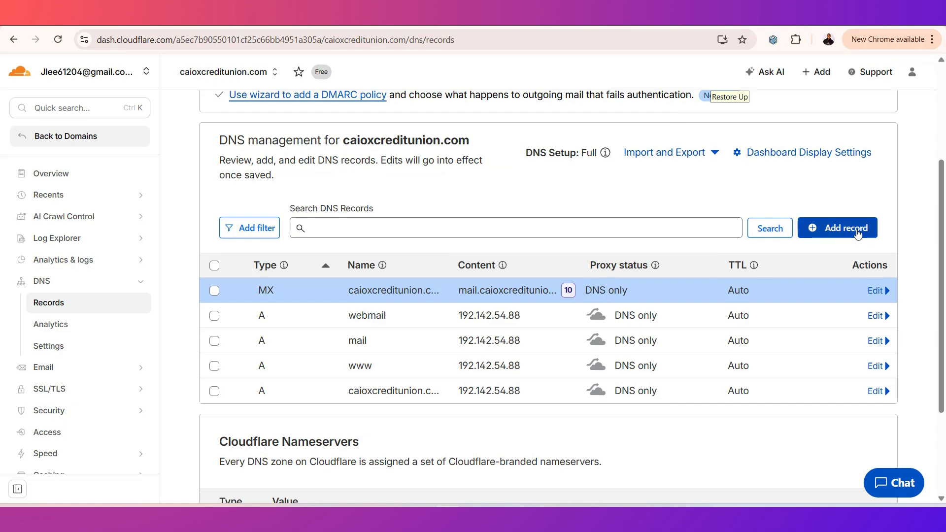
Switch to Cloudflare and start a new TXT record named default._domainkey, ready for its content
click(857, 234)
click(306, 323)
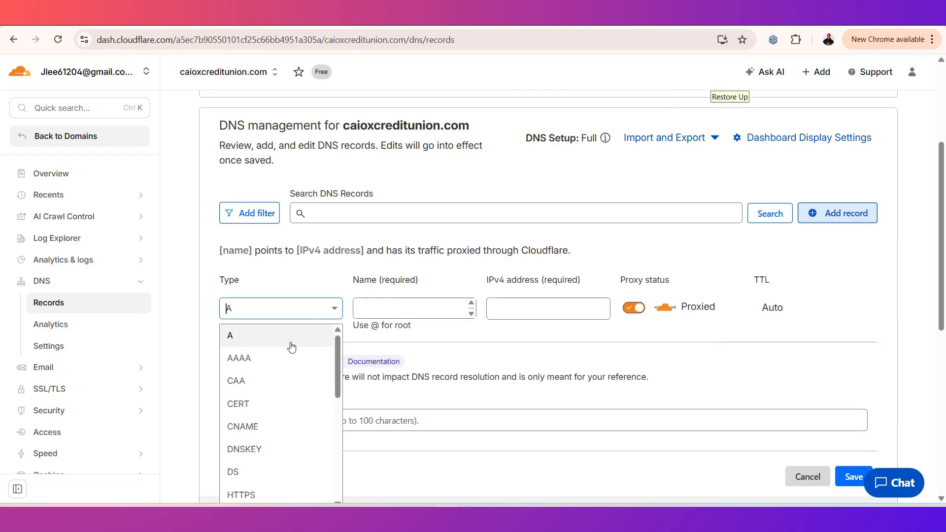
scroll(291, 347, down, 6)
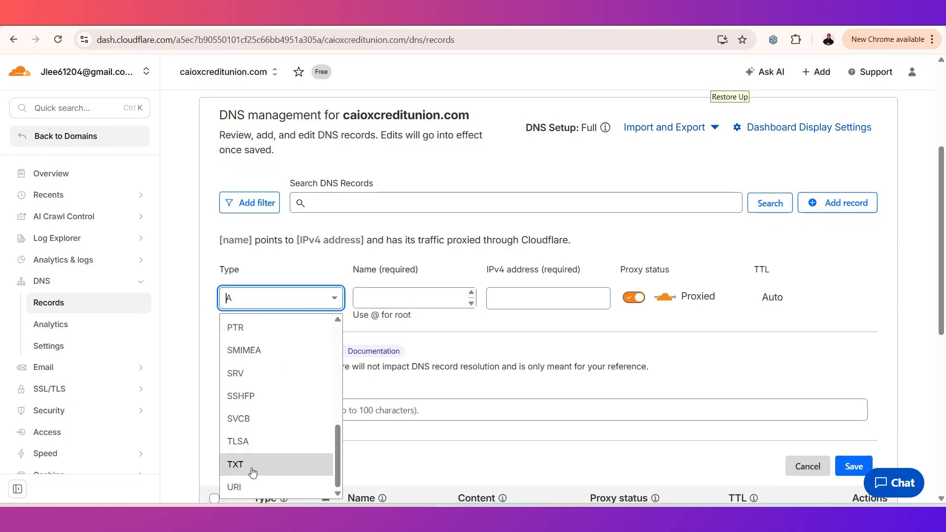
click(252, 472)
click(410, 296)
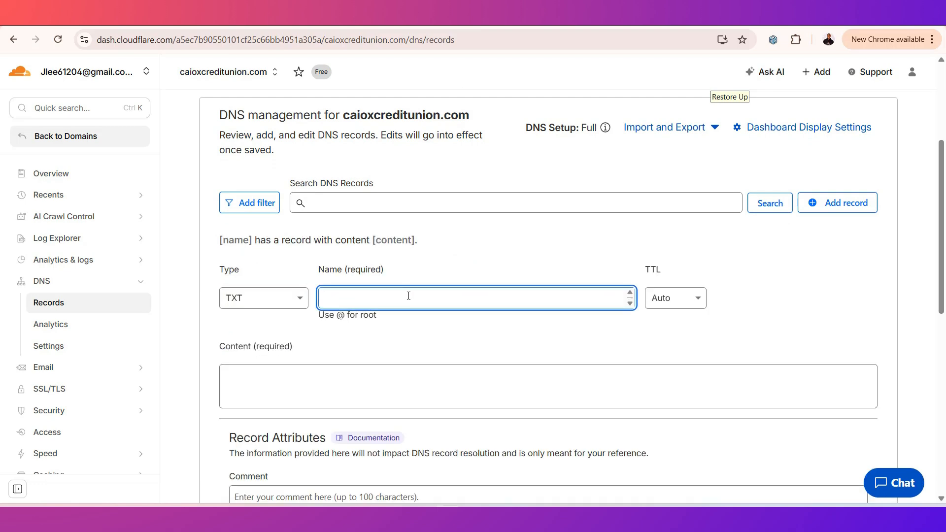
right_click(408, 295)
click(441, 154)
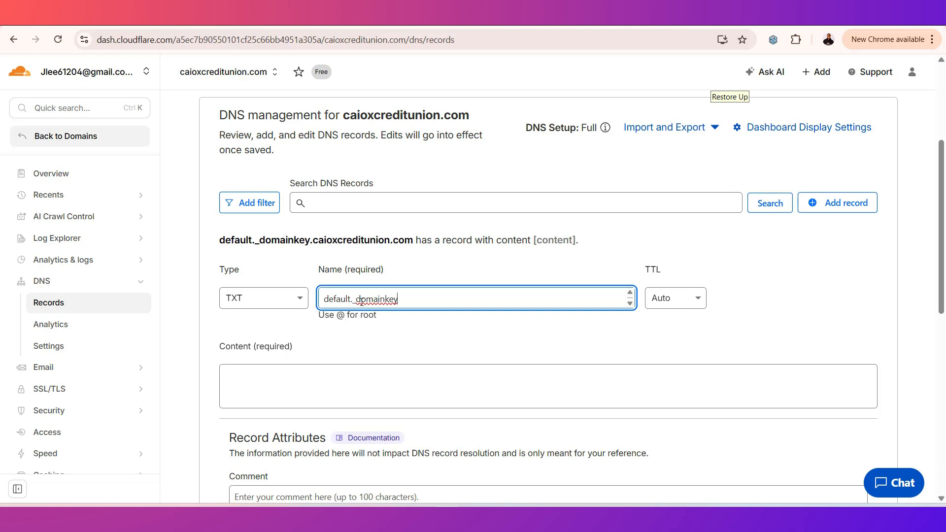
click(447, 337)
scroll(447, 338, down, 1)
click(269, 323)
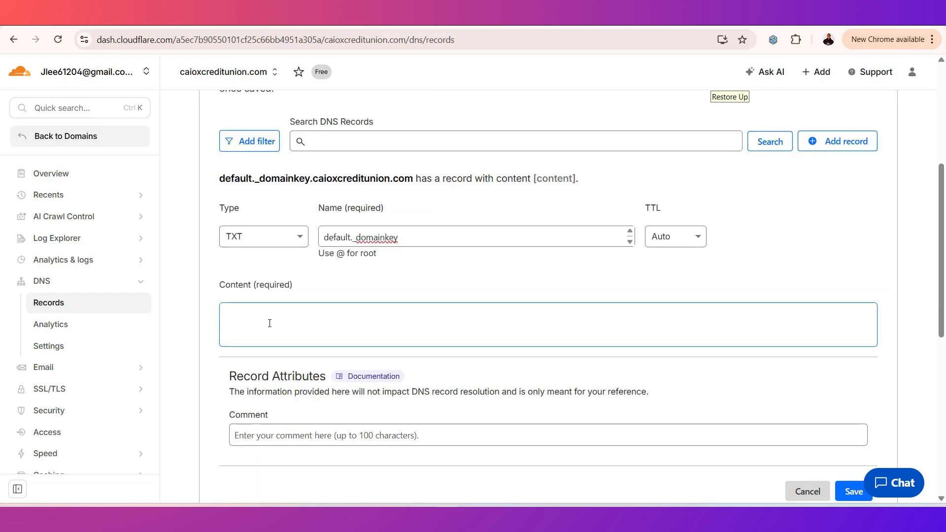
Copy the suggested DKIM value from cPanel into the content of the default._domainkey TXT record in Cloudflare and save the record
click(709, 15)
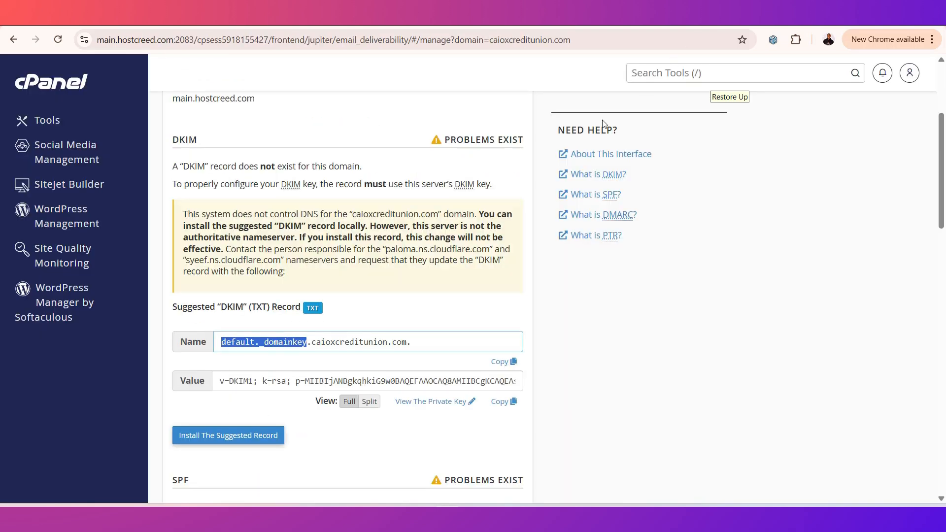
scroll(413, 291, down, 1)
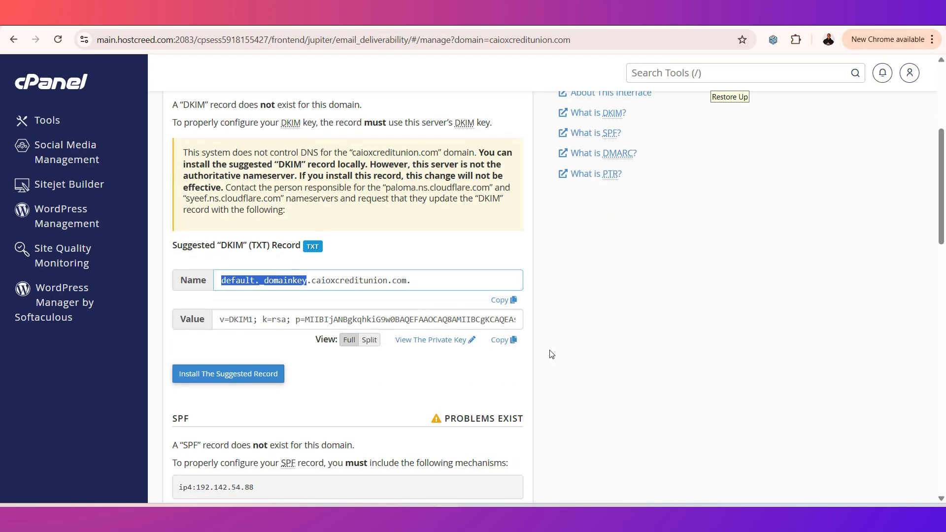
click(503, 340)
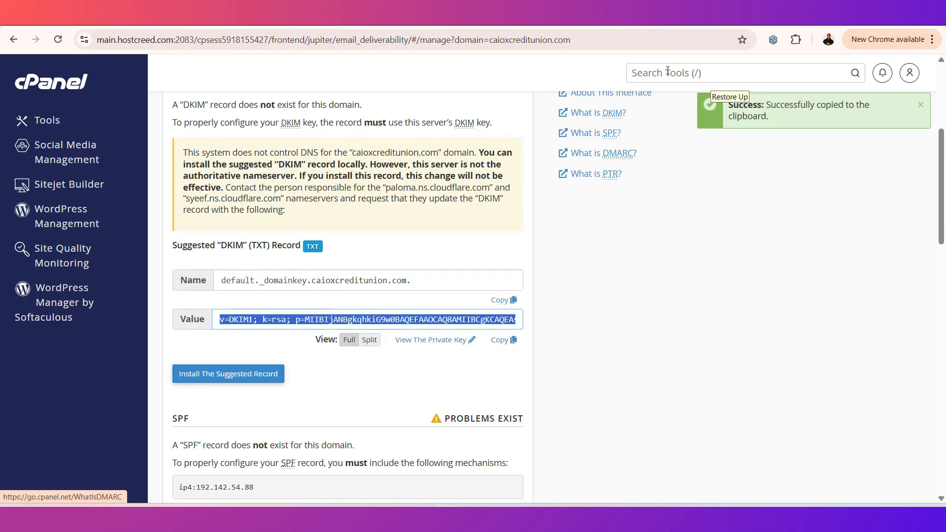
click(685, 15)
right_click(342, 322)
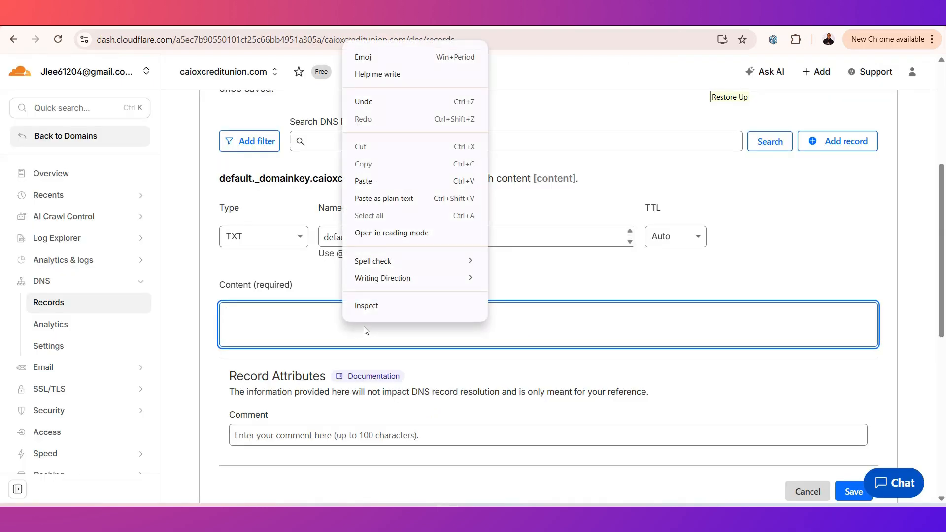
click(365, 181)
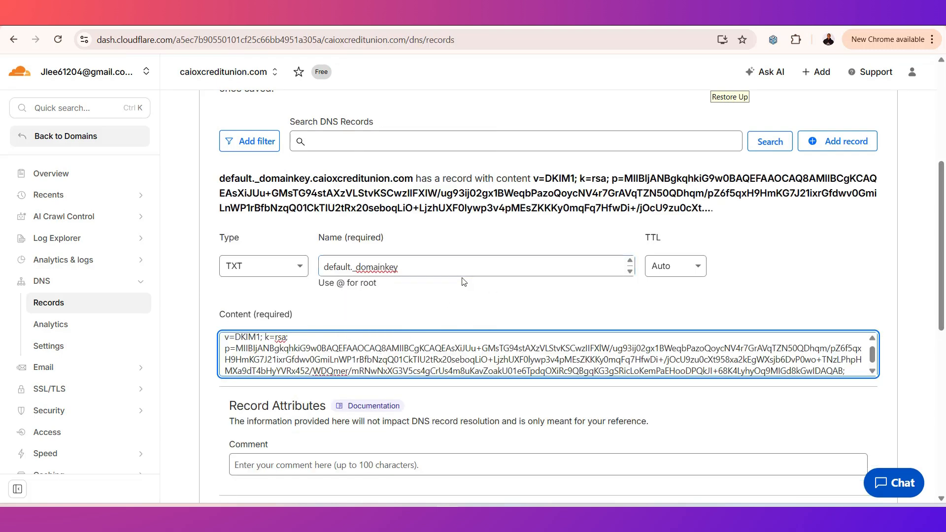
scroll(740, 355, down, 2)
scroll(791, 384, down, 3)
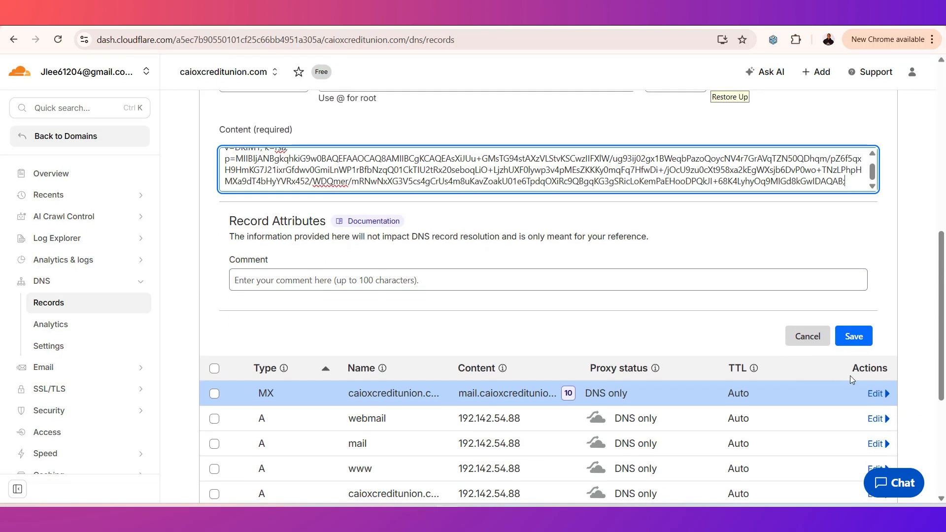
click(855, 337)
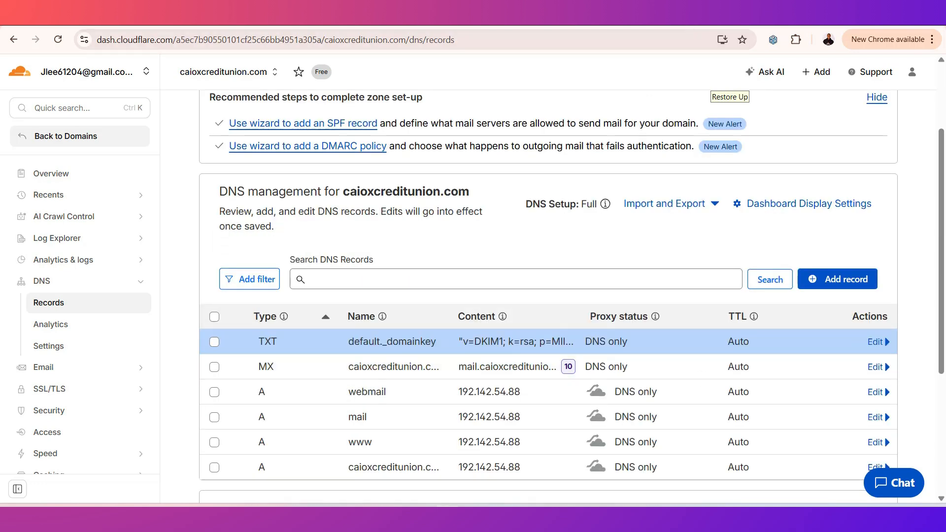
Switch to cPanel, reload the Email Deliverability page, and check the DKIM status and the suggested SPF and DMARC records
click(419, 15)
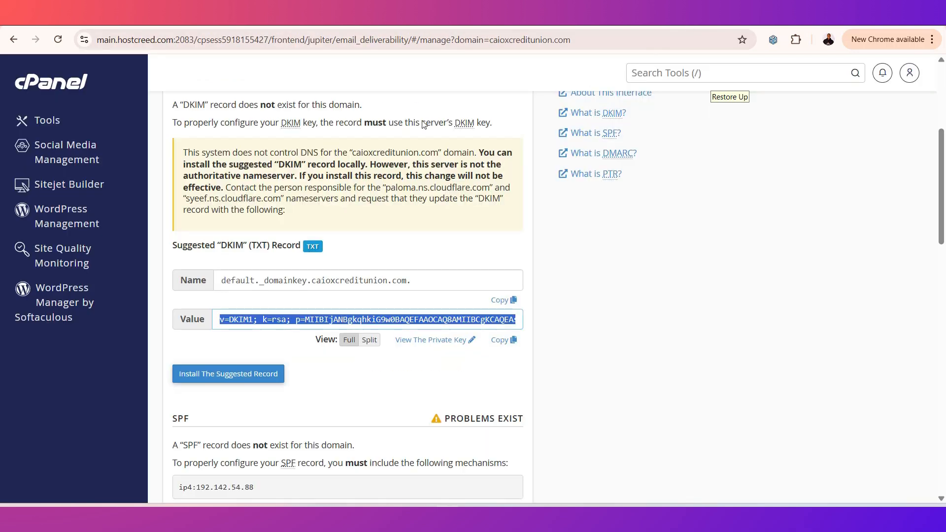
click(58, 40)
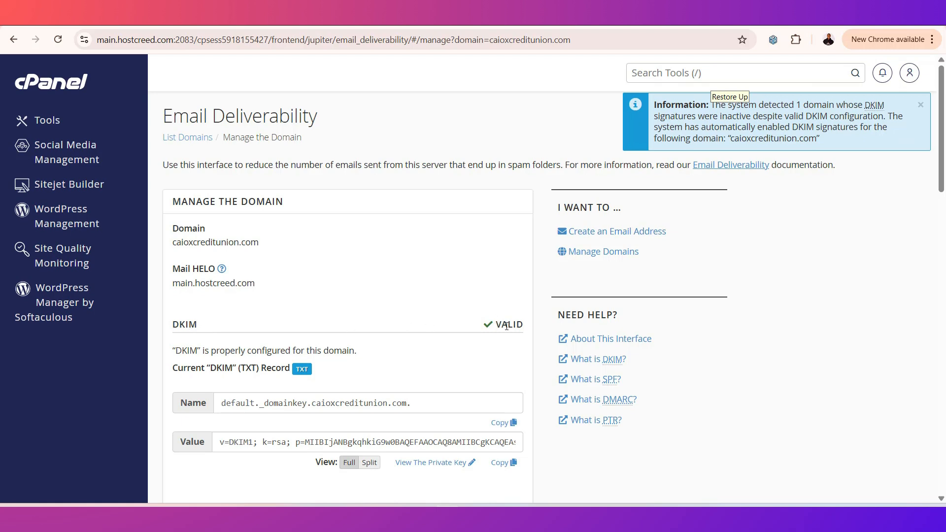
scroll(454, 446, down, 5)
scroll(443, 435, down, 1)
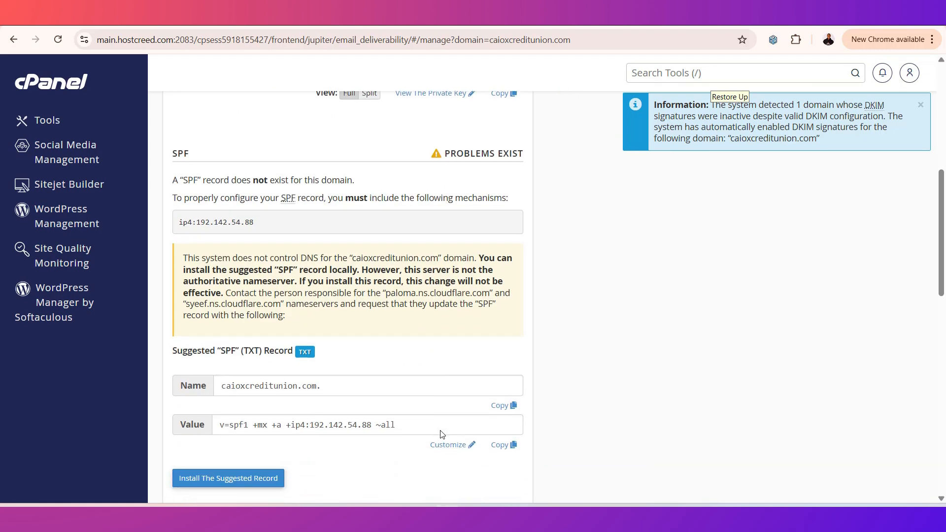
scroll(296, 335, down, 4)
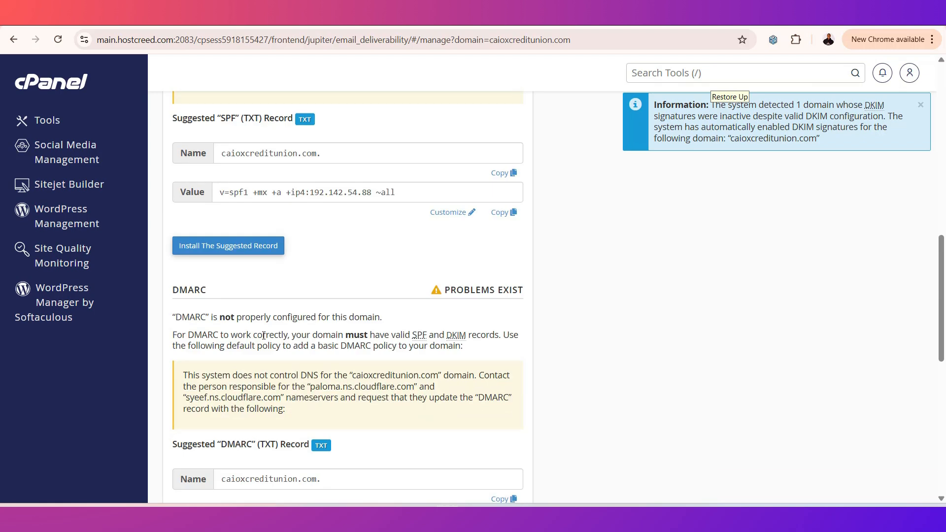
scroll(306, 340, up, 3)
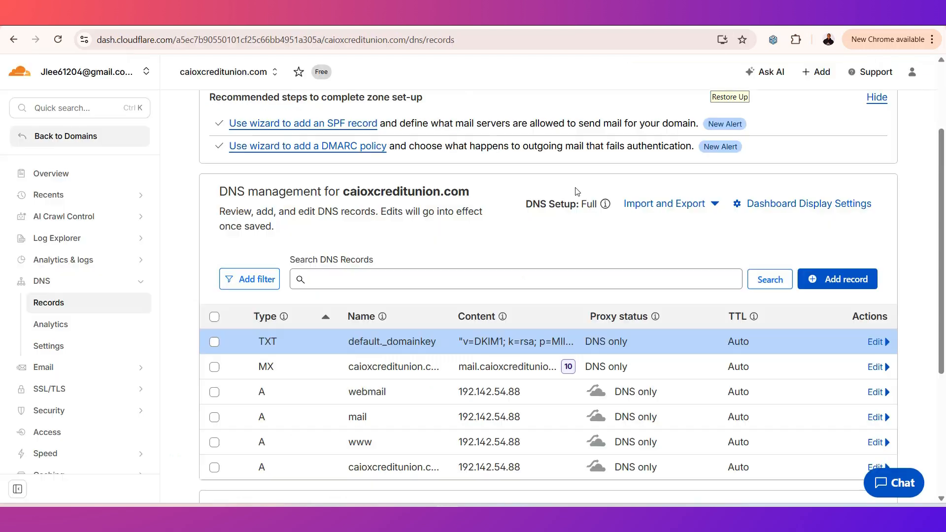
Start another DNS record in Cloudflare with the type TXT
click(852, 284)
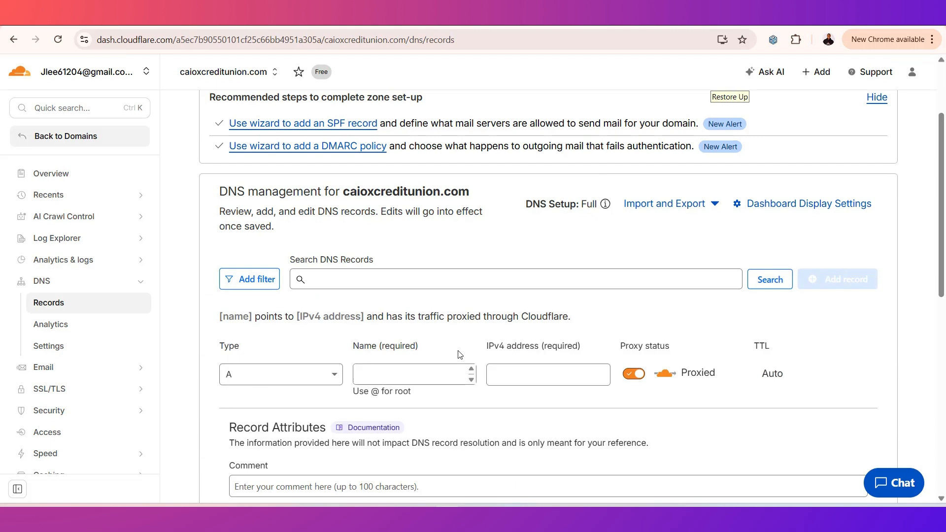
click(325, 377)
scroll(304, 379, down, 5)
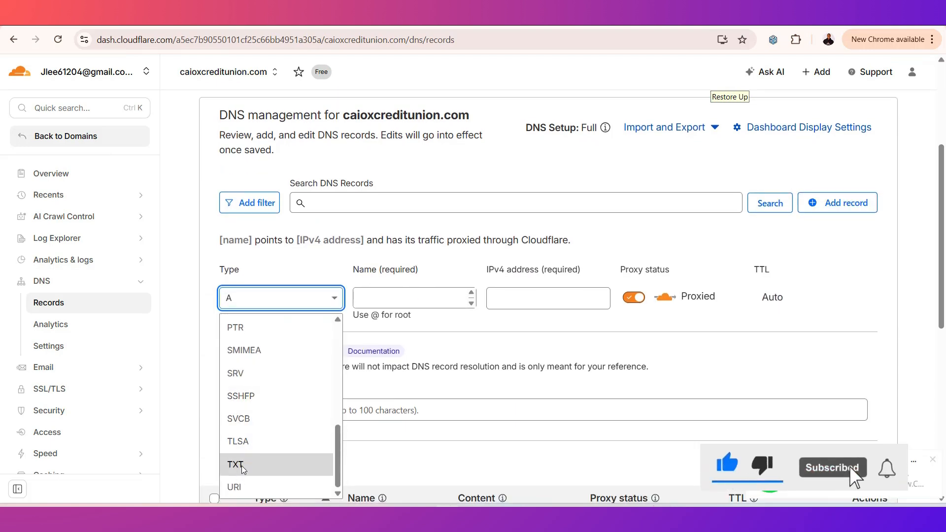
click(241, 467)
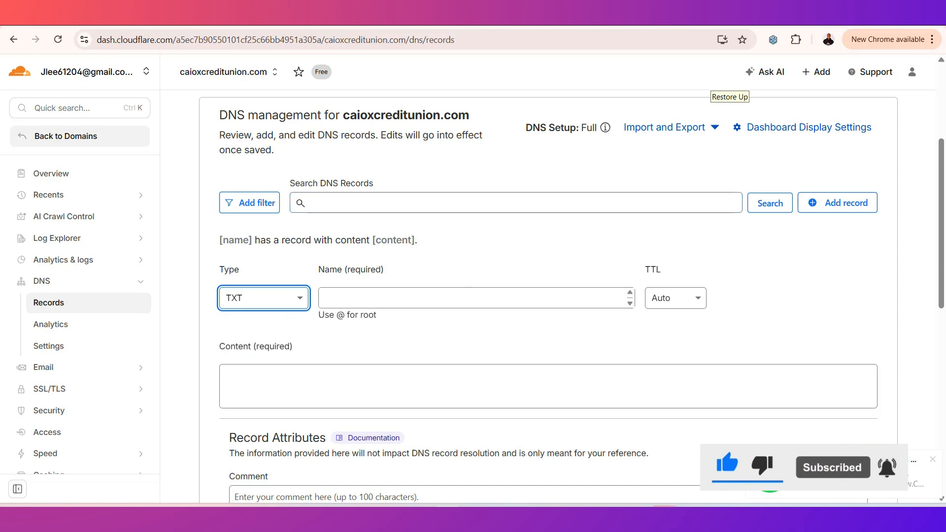
Copy the suggested SPF value v=spf1 +mx +a +ip4:192.142.54.88 ~all from cPanel and return to the Cloudflare record form
click(296, 16)
scroll(407, 313, down, 1)
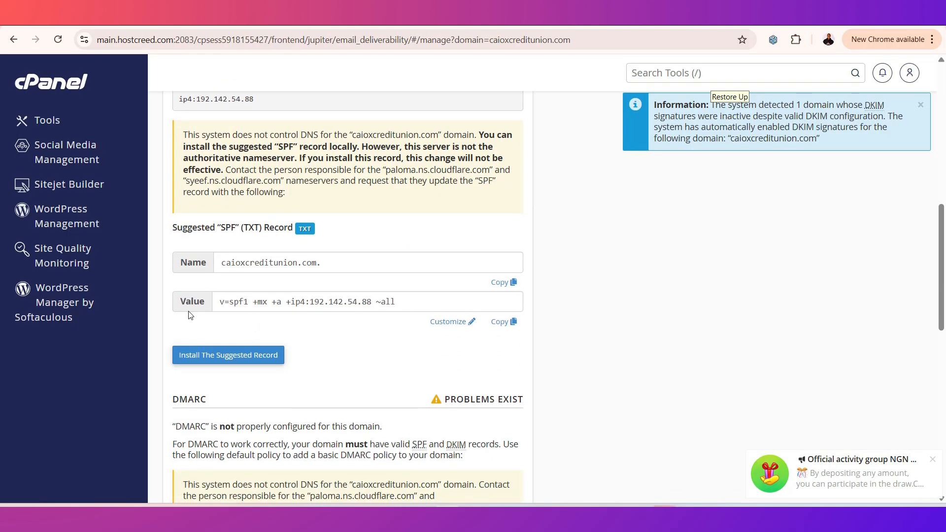
click(507, 321)
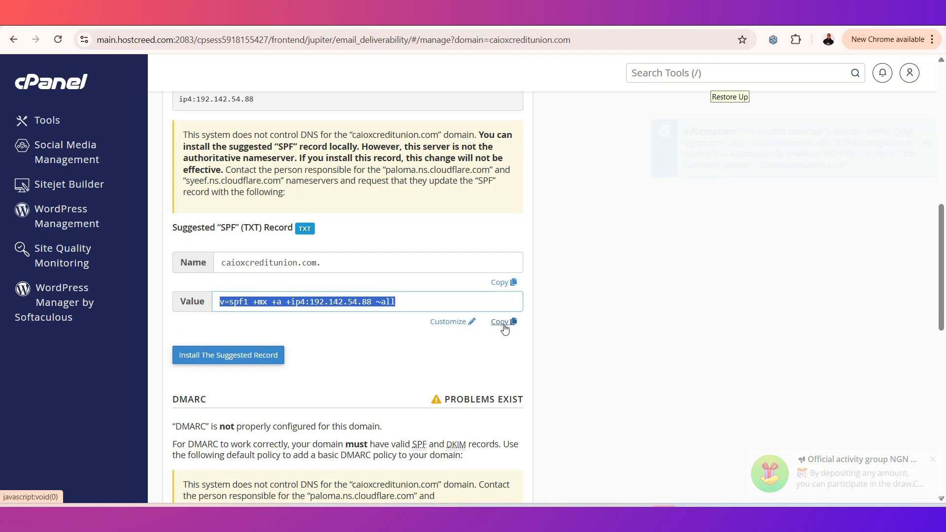
click(734, 17)
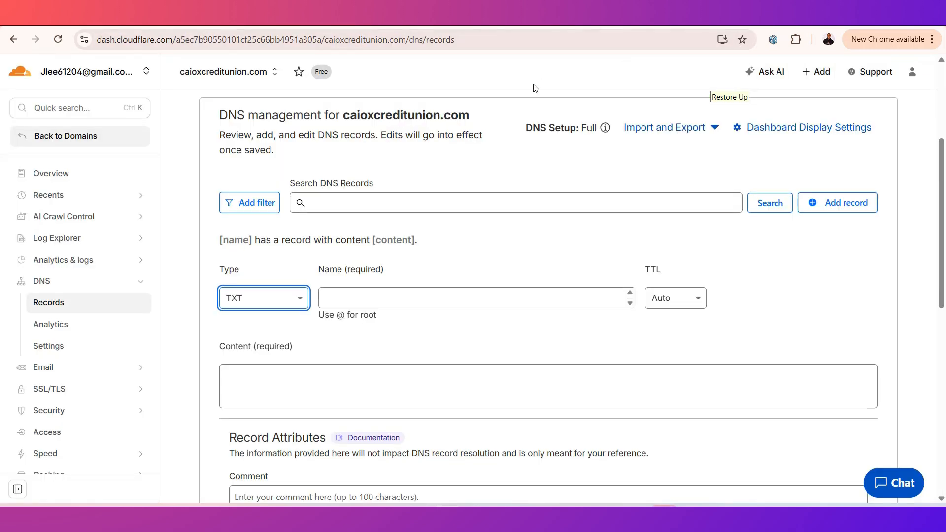
Name the TXT record @, paste the copied SPF value as its content, and save the record
click(339, 297)
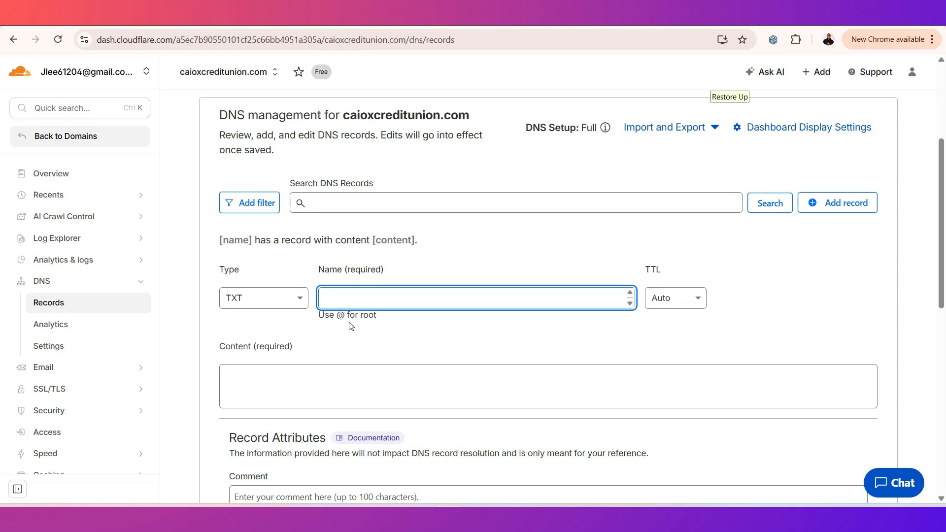
text(@)
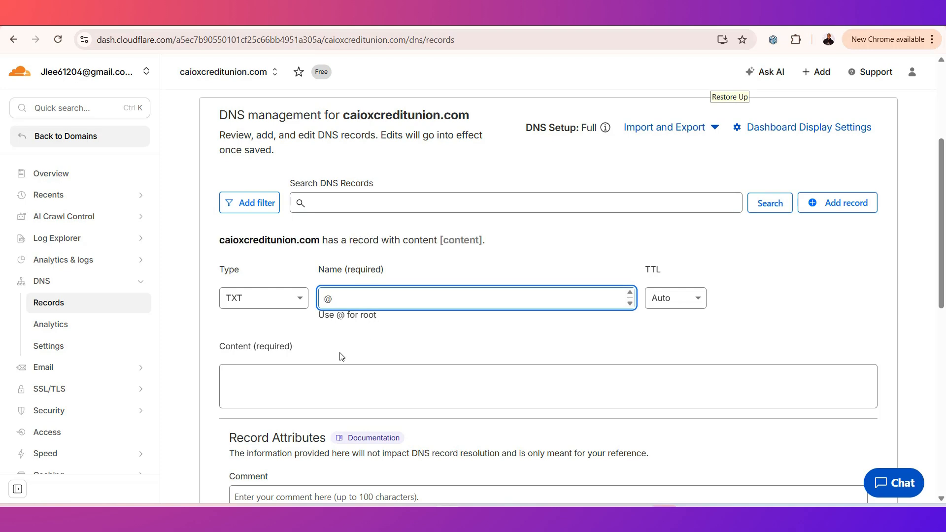
click(255, 382)
right_click(255, 382)
click(296, 239)
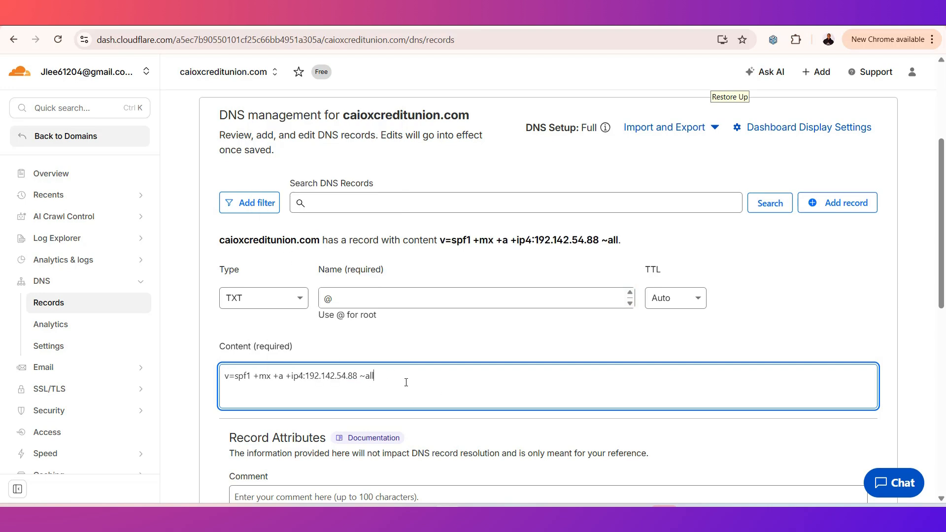
scroll(845, 359, down, 3)
click(855, 368)
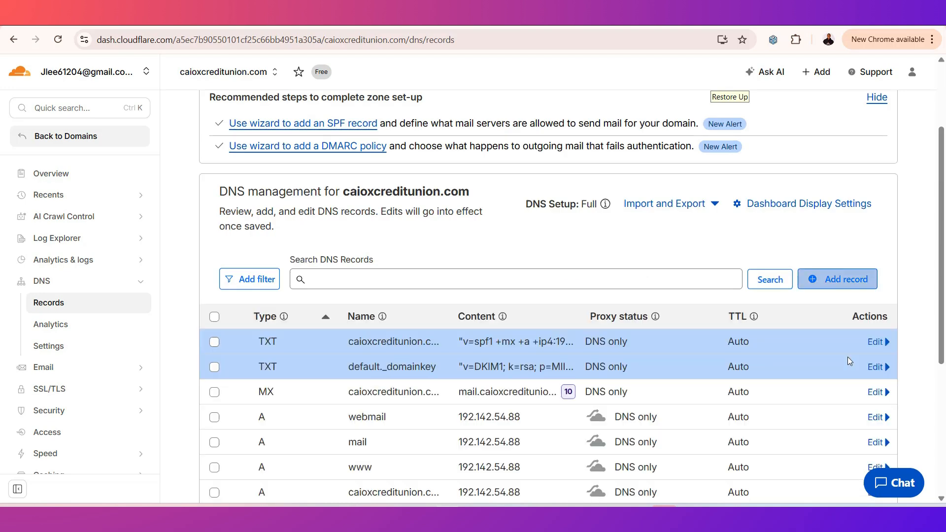
Switch to cPanel, reload the Email Deliverability page, and check the SPF status and the DMARC section
click(525, 22)
click(58, 40)
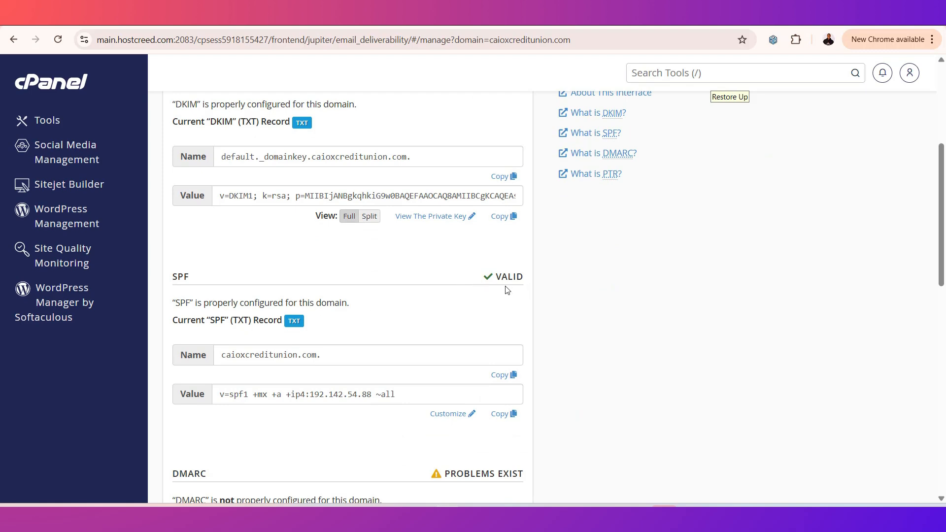
scroll(211, 304, down, 3)
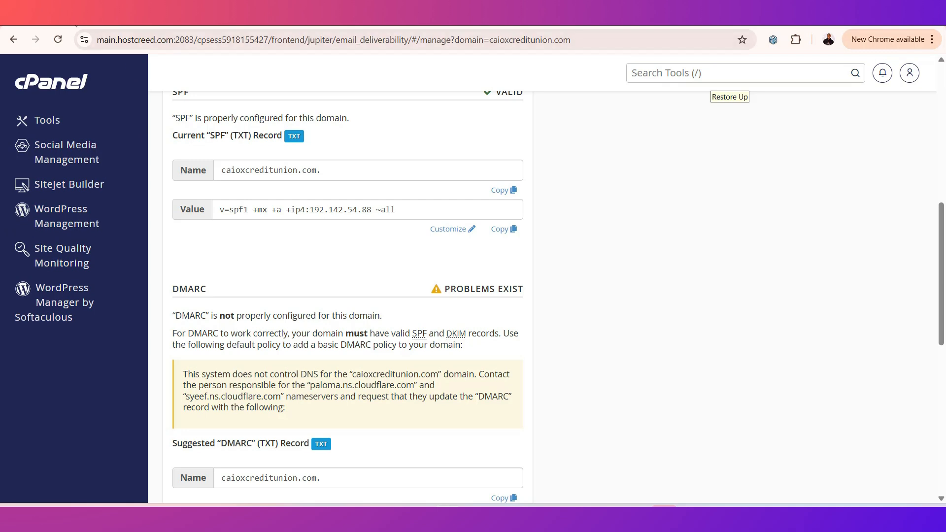
Switch to the ChatGPT answer on a recommended DMARC record and copy the host name _dmarc
click(104, 17)
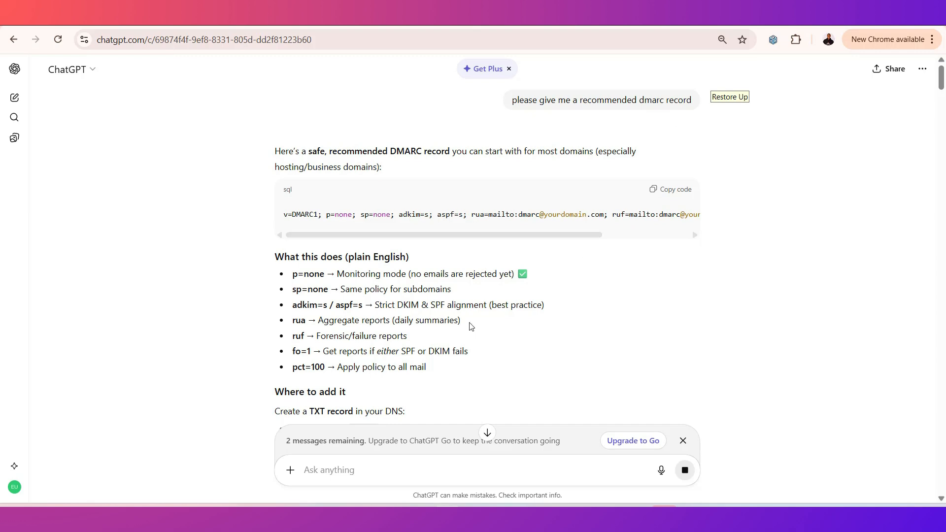
scroll(468, 325, down, 3)
drag(377, 308, 350, 308)
right_click(355, 310)
click(382, 328)
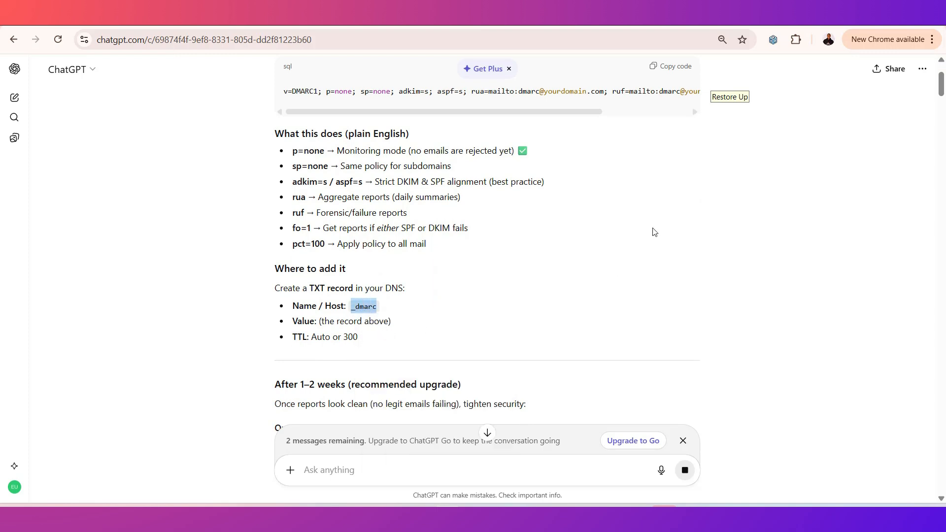
scroll(651, 285, up, 3)
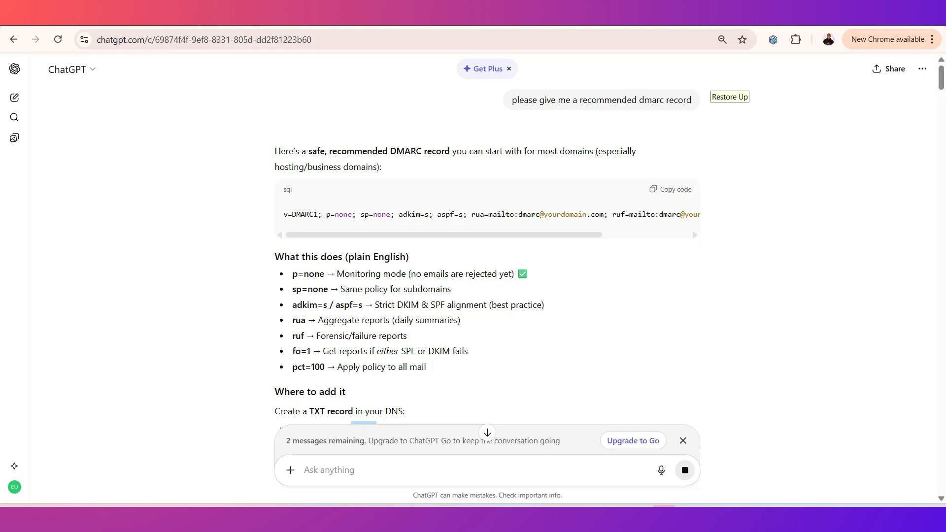
Switch to Cloudflare and start a new TXT record with the copied name _dmarc
click(592, 14)
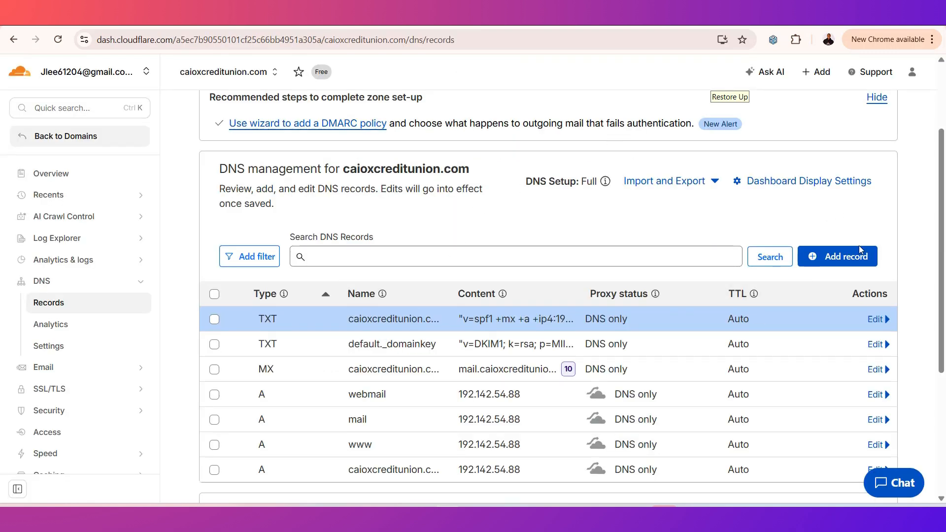
click(844, 260)
click(338, 350)
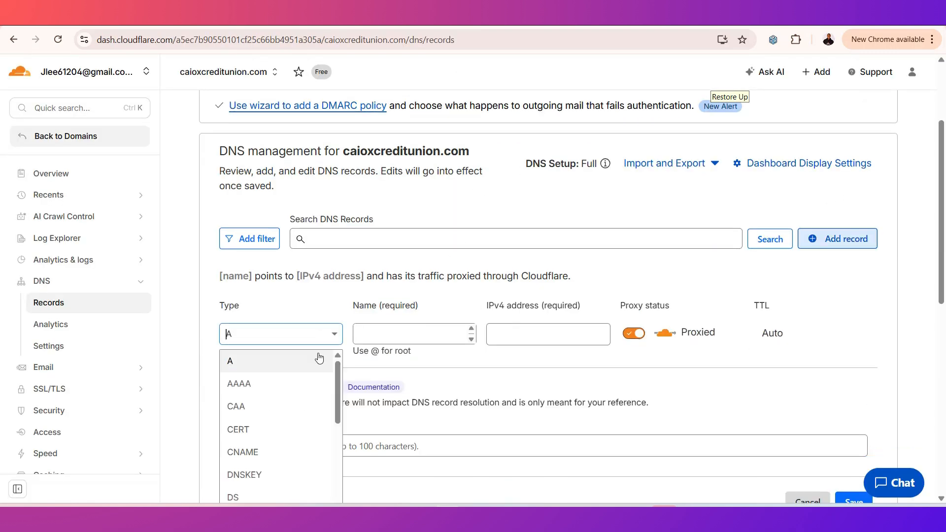
scroll(303, 389, down, 6)
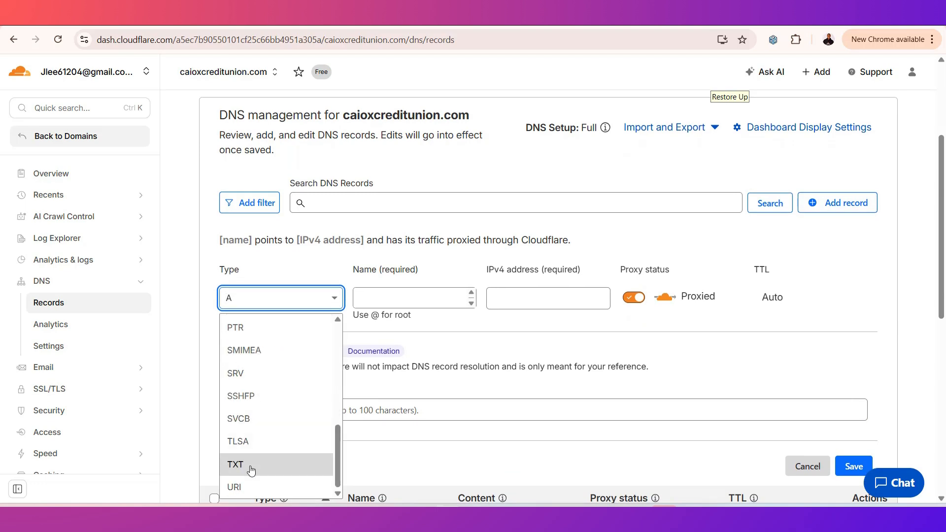
click(251, 470)
click(351, 298)
right_click(354, 301)
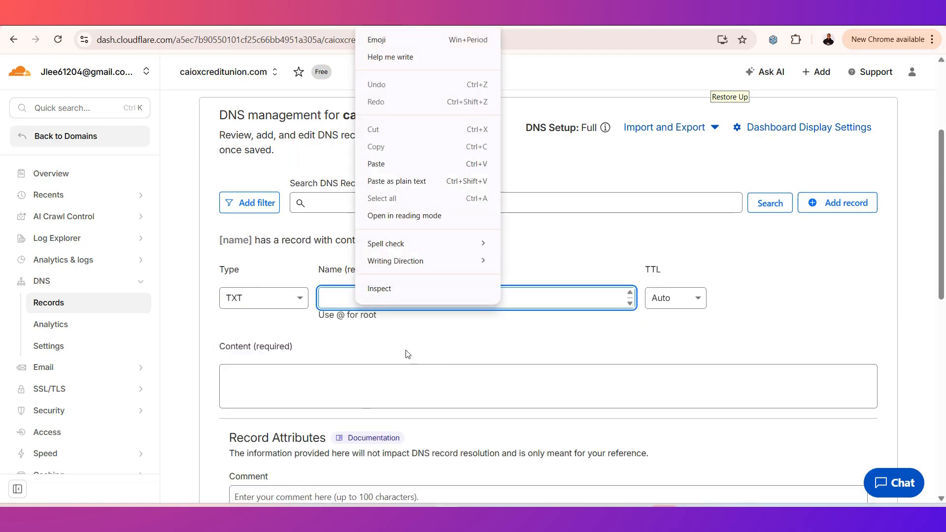
click(383, 164)
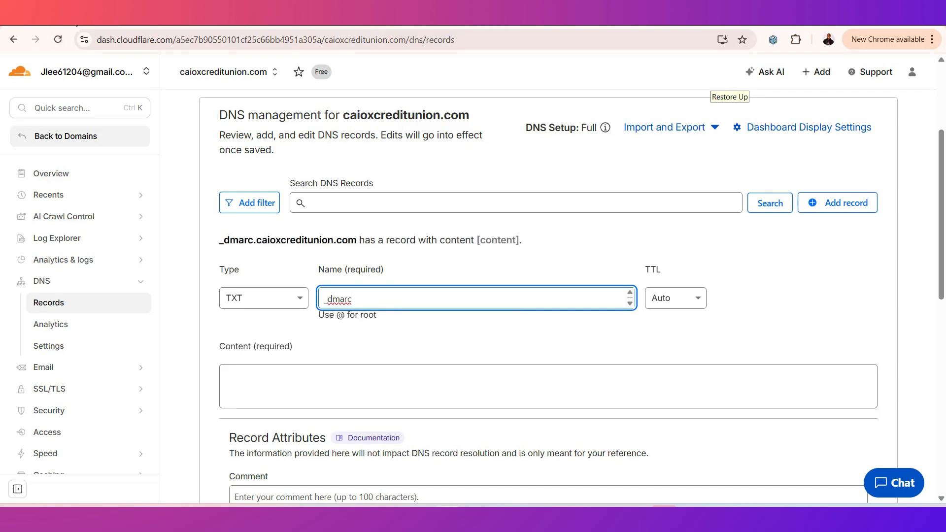
Copy the recommended v=DMARC1 record with p=none from ChatGPT and paste it as the content of the _dmarc record in Cloudflare
click(73, 17)
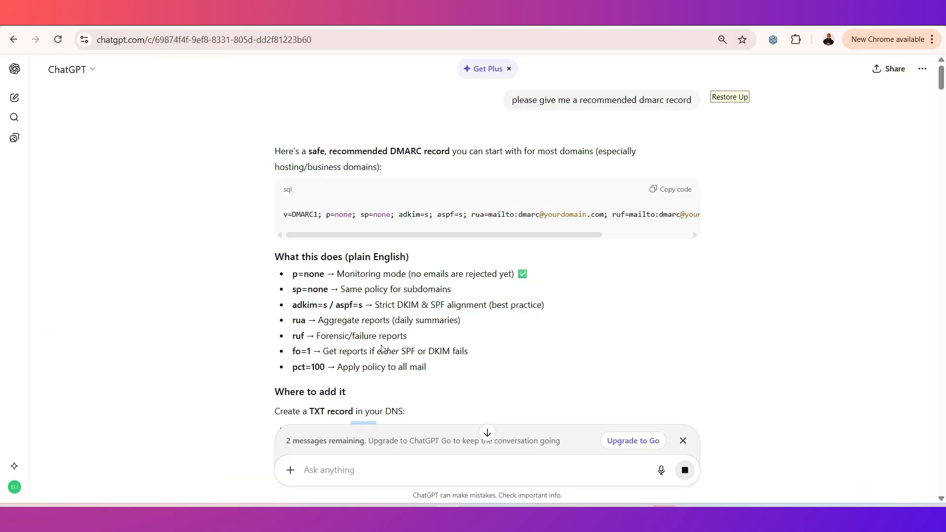
click(675, 191)
click(734, 17)
scroll(413, 332, down, 1)
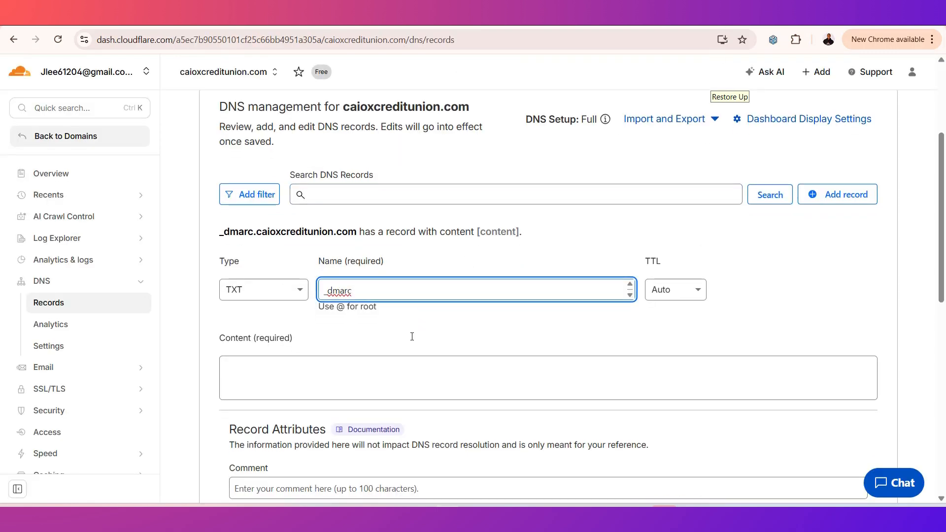
right_click(312, 323)
click(347, 183)
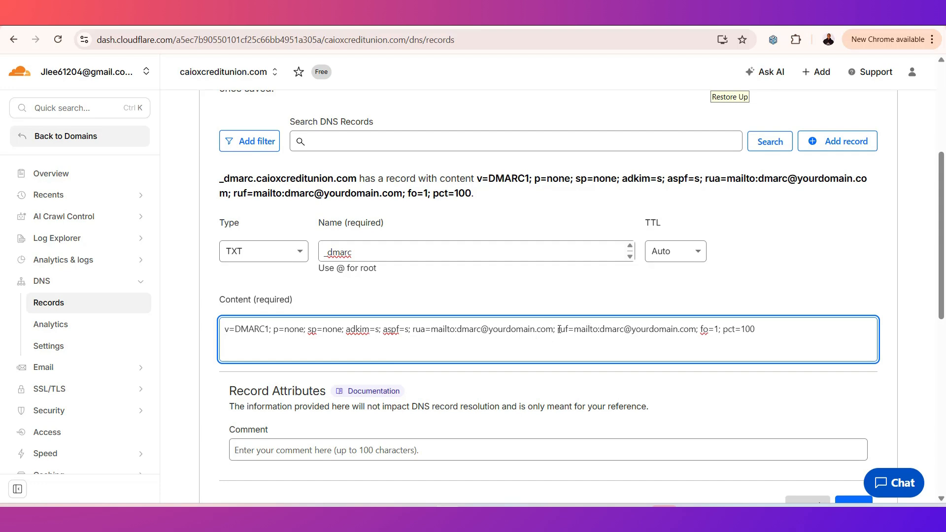
Check the placeholder rua and ruf report addresses and copy the domain caioxcreditunion.com from the DNS management heading
drag(553, 335, 456, 328)
drag(697, 329, 602, 334)
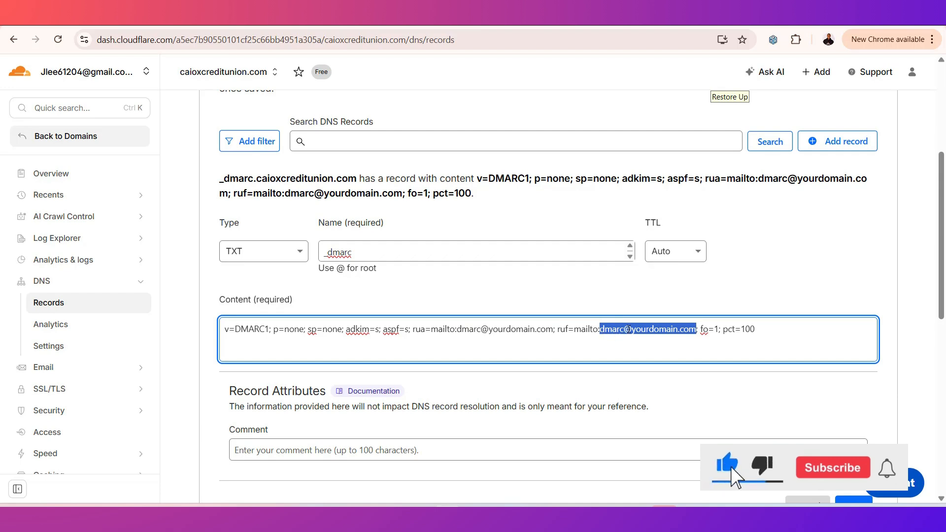
click(629, 329)
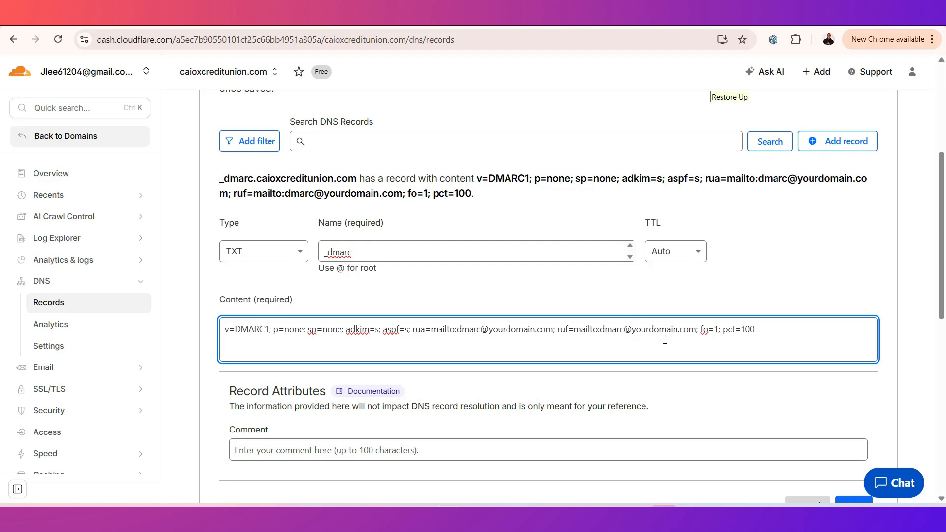
drag(695, 329, 635, 335)
scroll(649, 334, down, 5)
scroll(657, 373, up, 4)
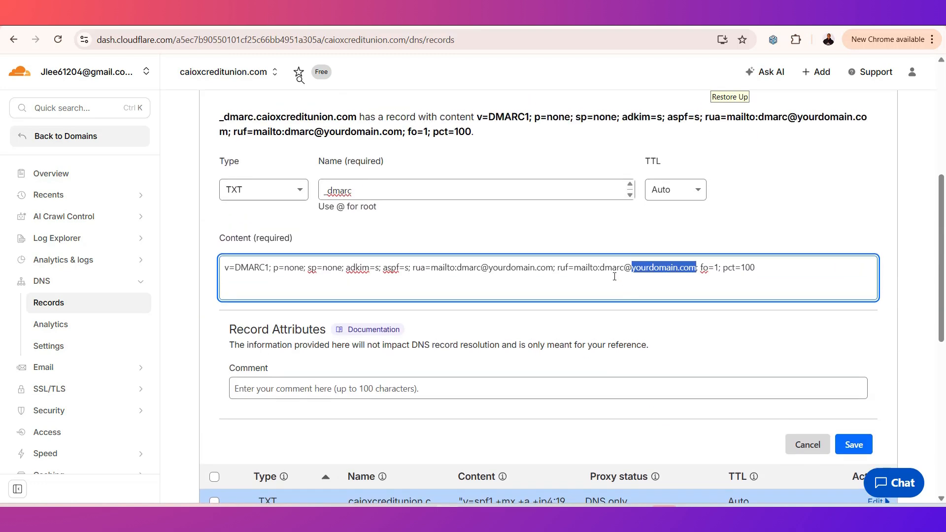
scroll(687, 379, down, 3)
drag(473, 179, 348, 177)
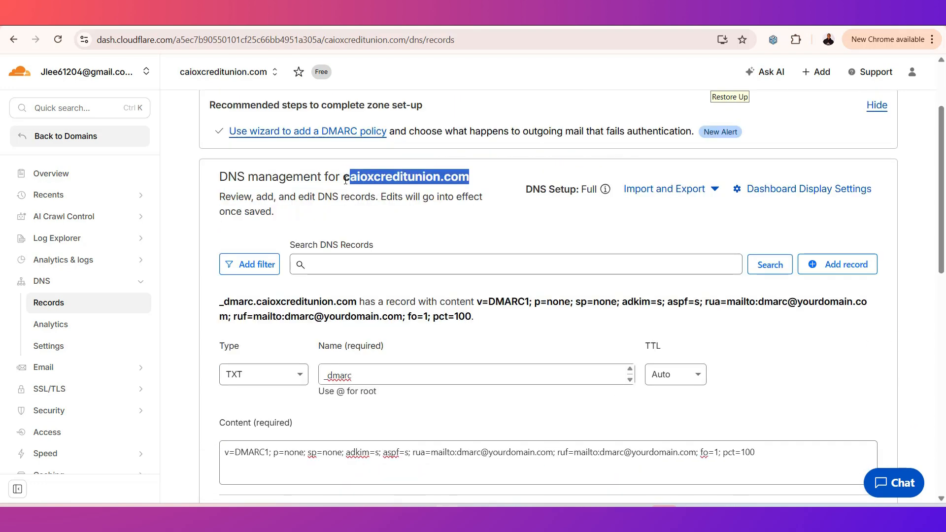
scroll(586, 323, down, 3)
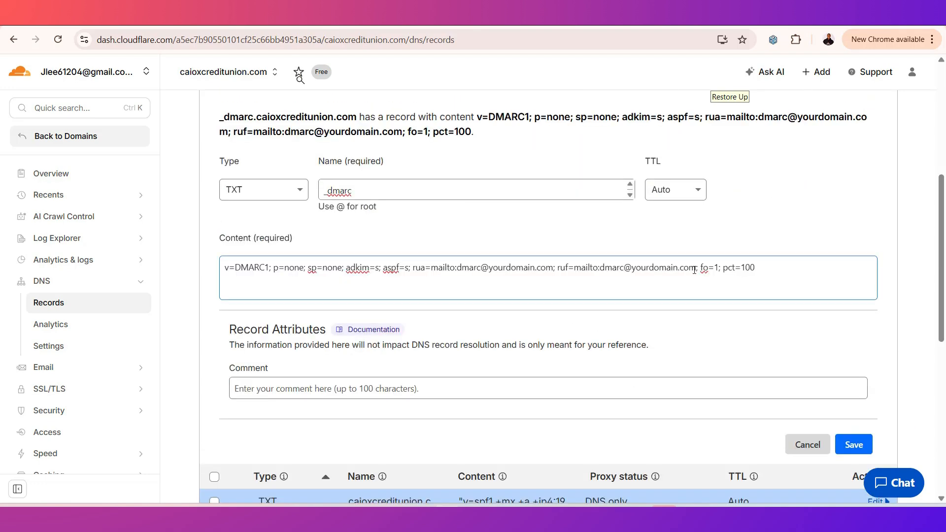
Replace yourdomain.com with the copied caioxcreditunion.com in both the ruf and rua addresses of the DMARC content
drag(690, 267, 632, 267)
right_click(633, 267)
click(658, 286)
drag(554, 268, 491, 269)
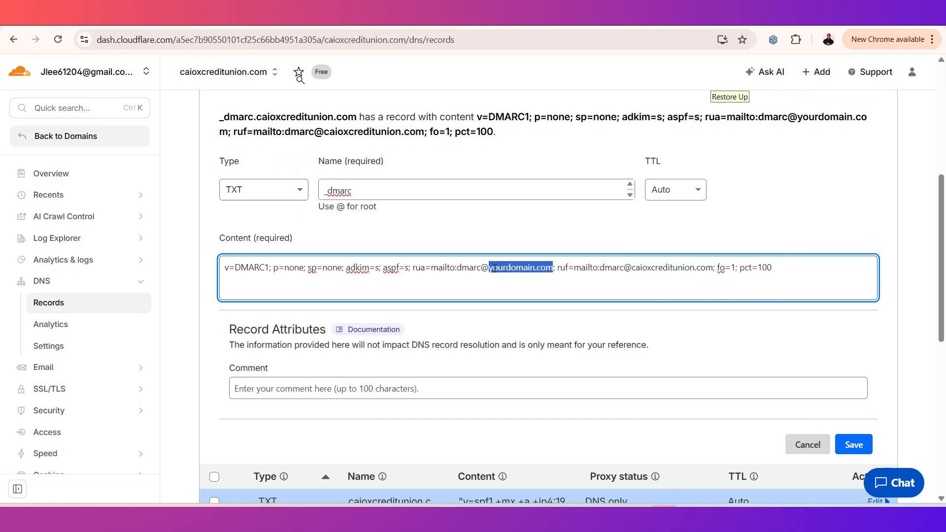
right_click(493, 267)
click(610, 290)
Check the two report addresses in the DMARC content and save the _dmarc TXT record
drag(458, 268, 571, 268)
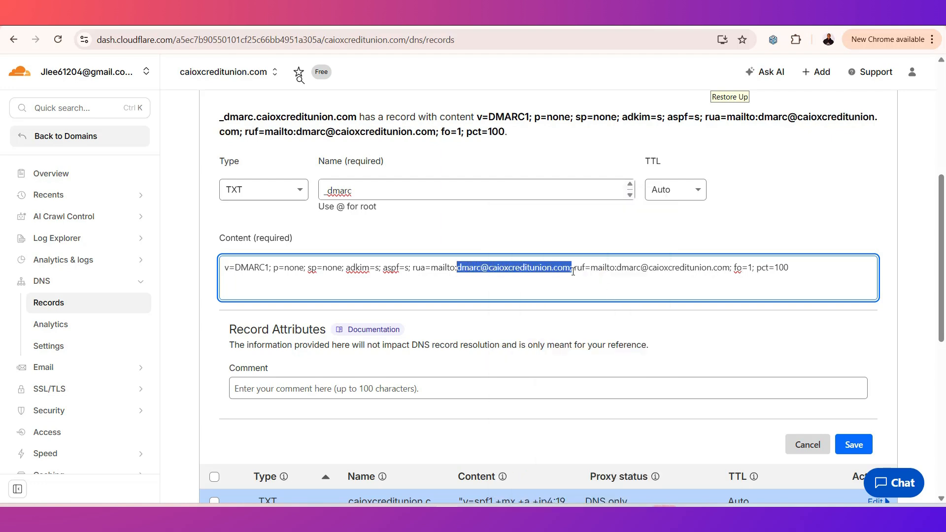
double_click(634, 268)
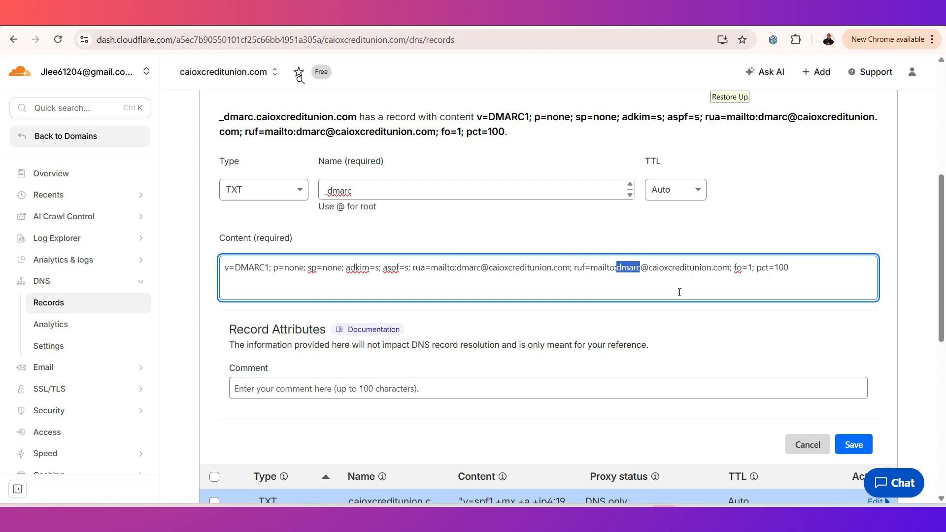
click(599, 293)
scroll(629, 311, down, 3)
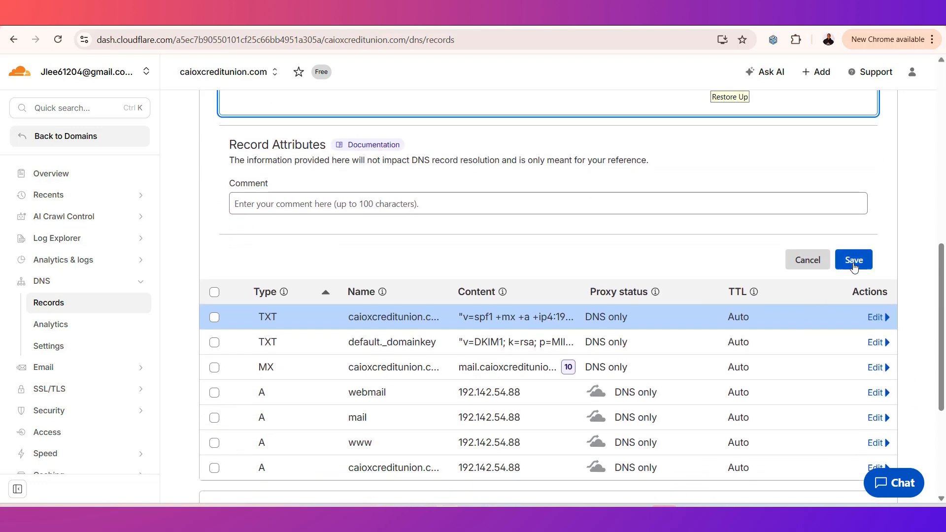
click(854, 266)
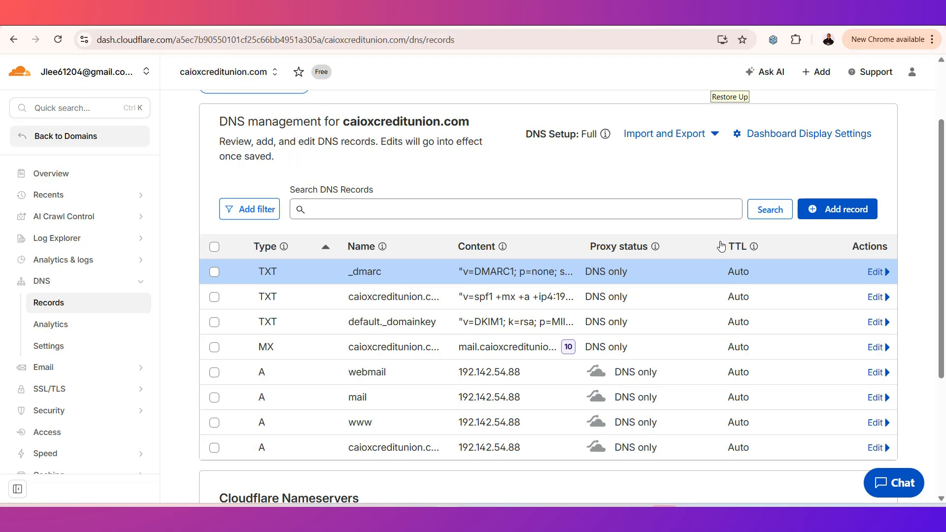
Switch to cPanel, reload the Email Deliverability page, and check the DKIM, SPF, DMARC and reverse DNS statuses
click(443, 19)
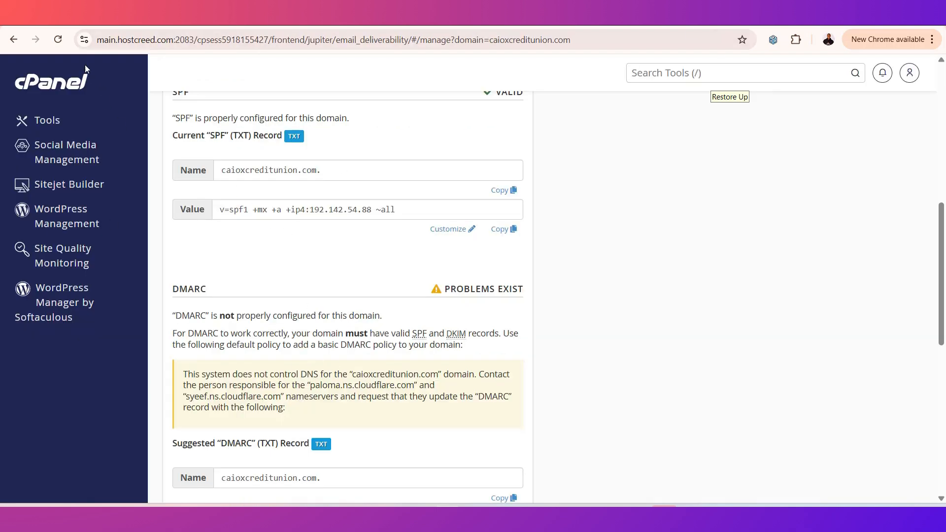
click(57, 39)
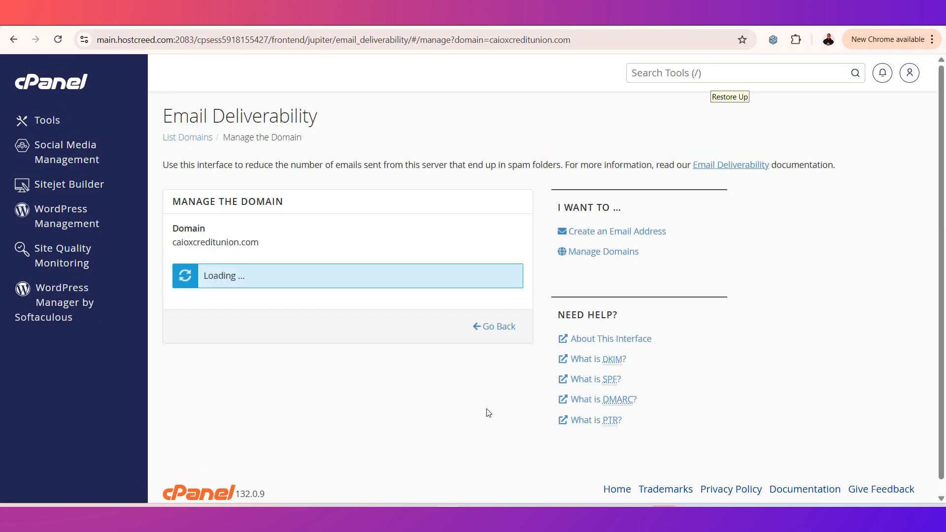
scroll(338, 332, down, 5)
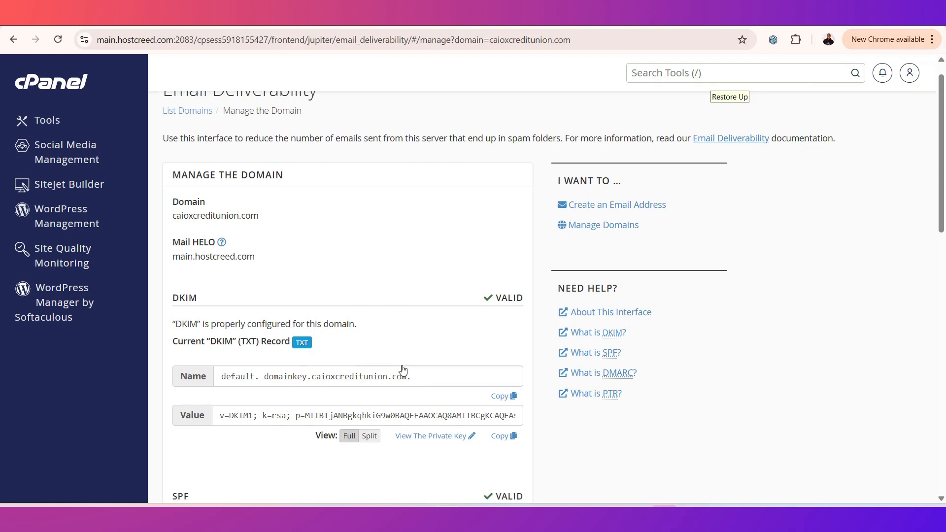
scroll(340, 356, down, 5)
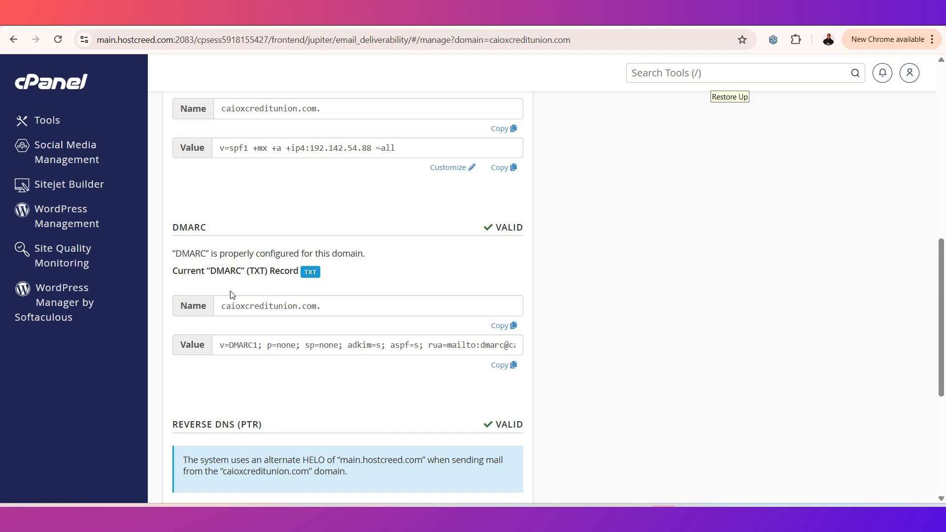
Return to the cPanel tools overview and open the website of the primary domain caioxcreditunion.com
click(51, 87)
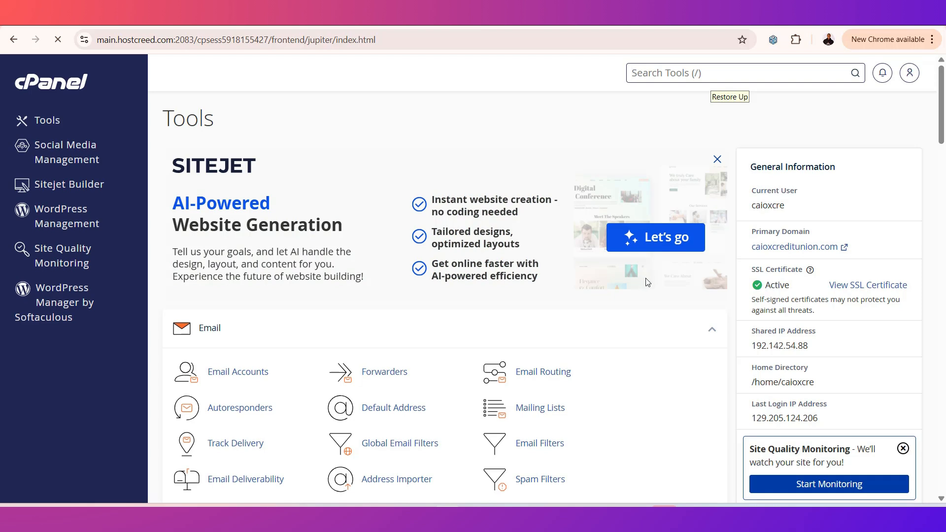
click(781, 251)
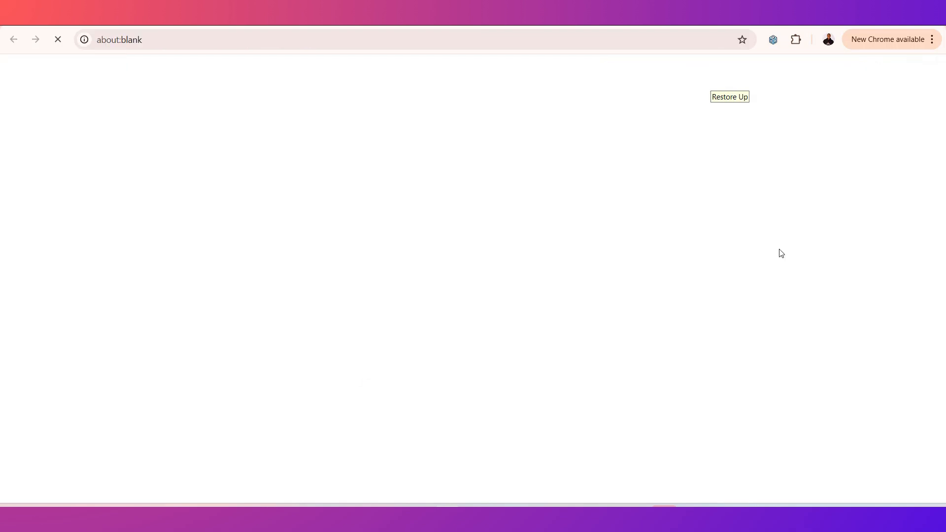